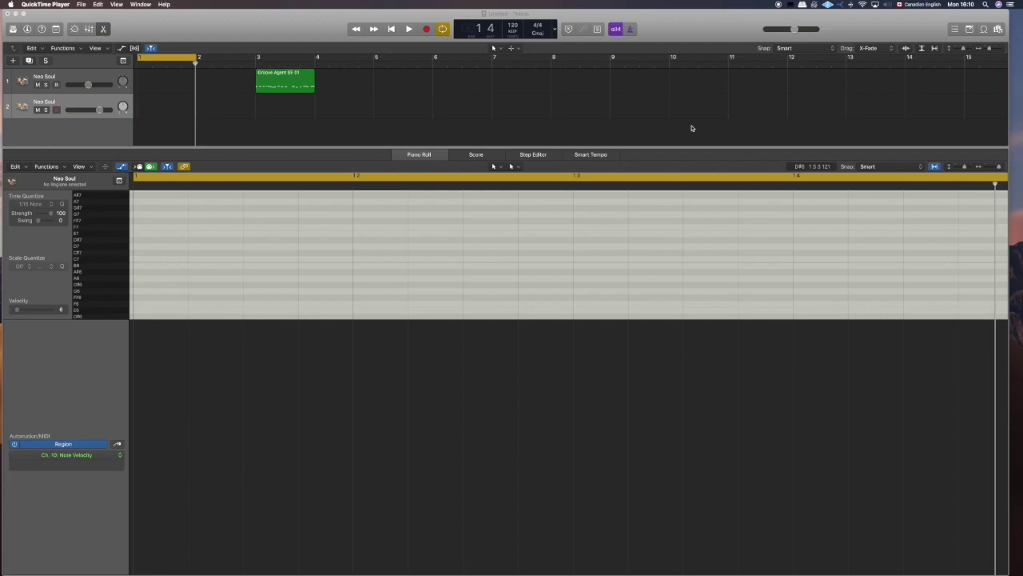
Place the Groove Agent pattern at bar 1 of the second Neo Soul track and cut it down to one bar
click(693, 128)
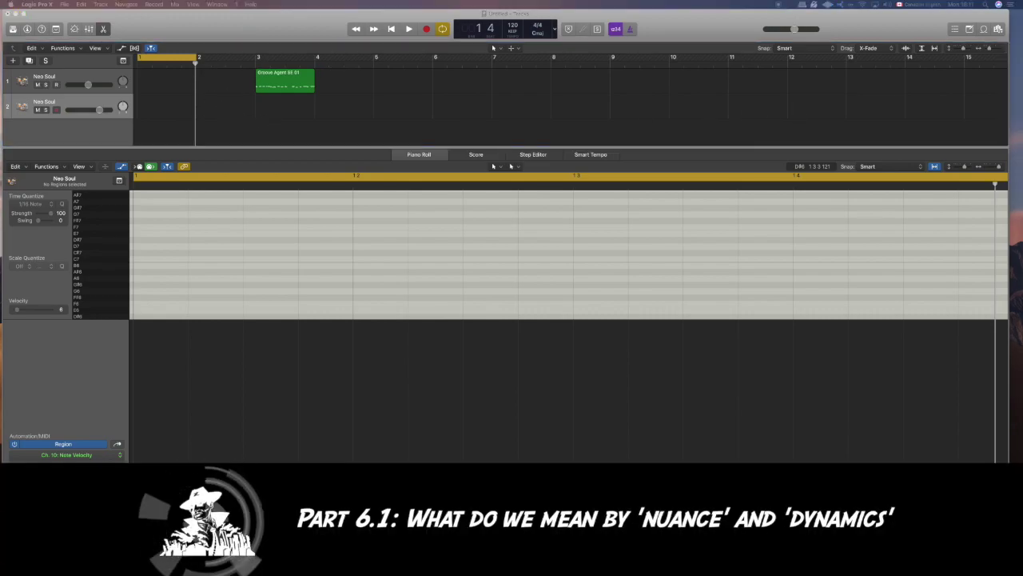
drag(653, 190, 161, 108)
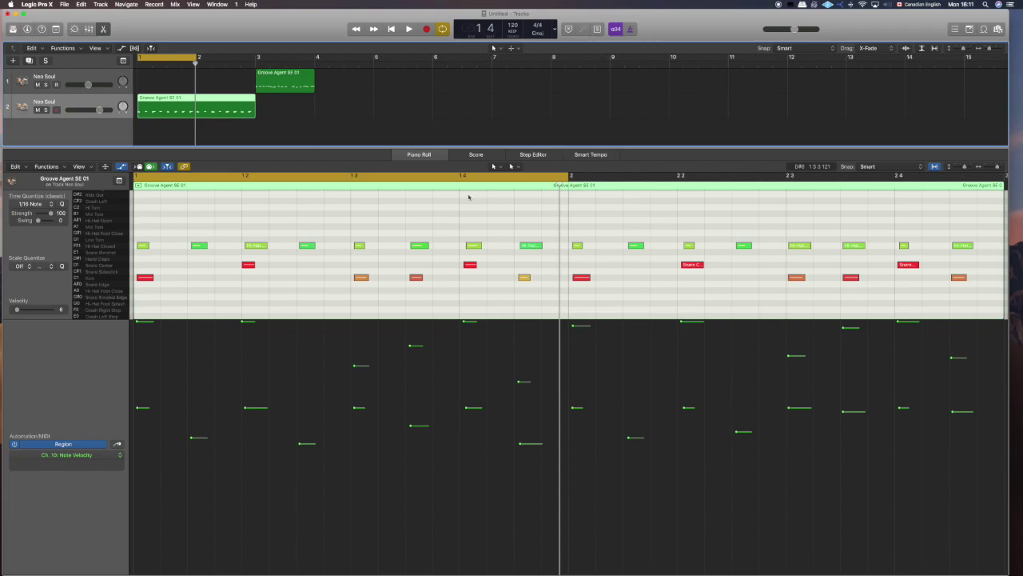
drag(574, 222, 965, 294)
key(Delete)
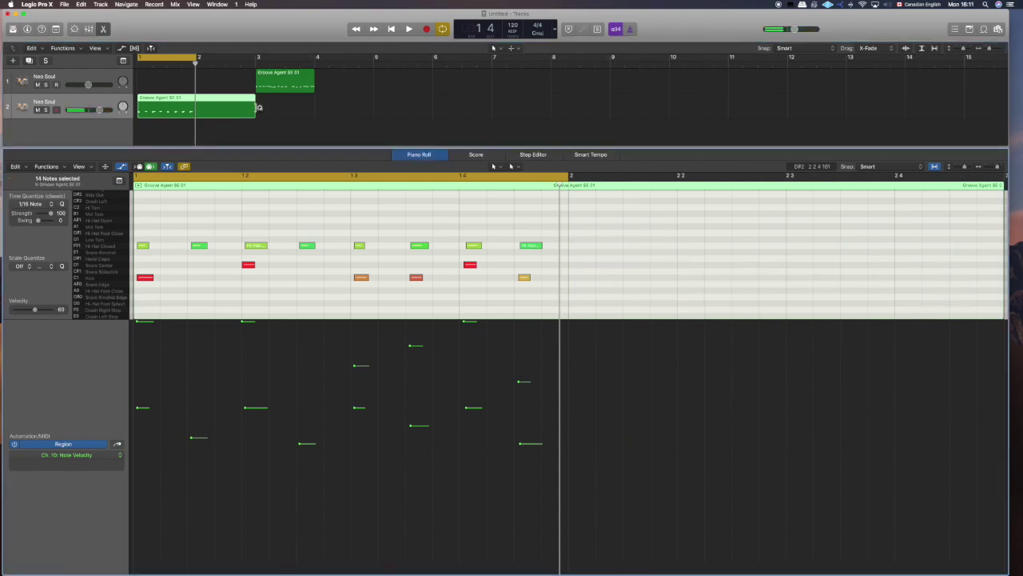
drag(255, 110, 196, 109)
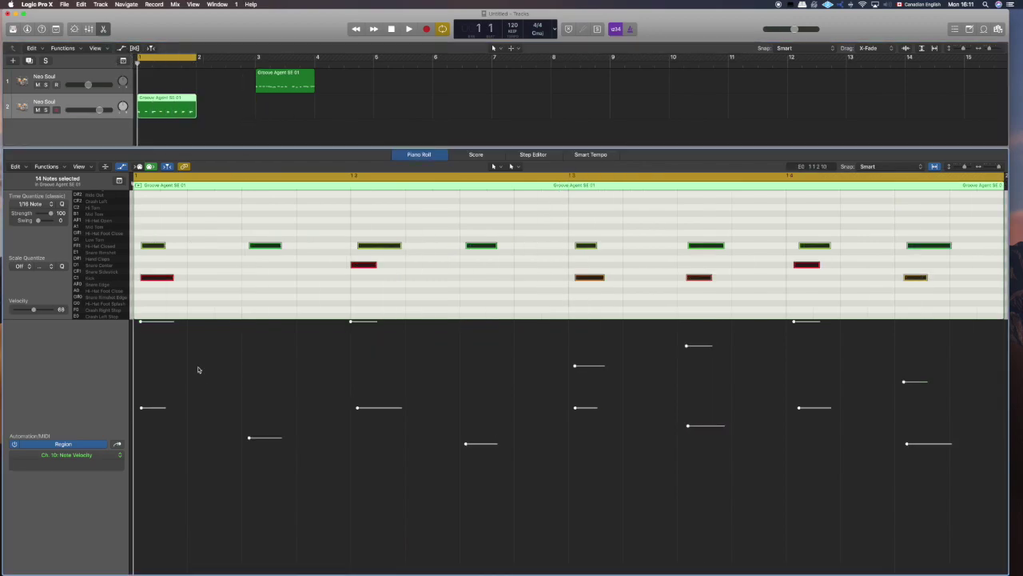
Set the velocity of every note in the region to 127 and quantize them all to 1/16 notes
drag(250, 437, 248, 347)
click(395, 402)
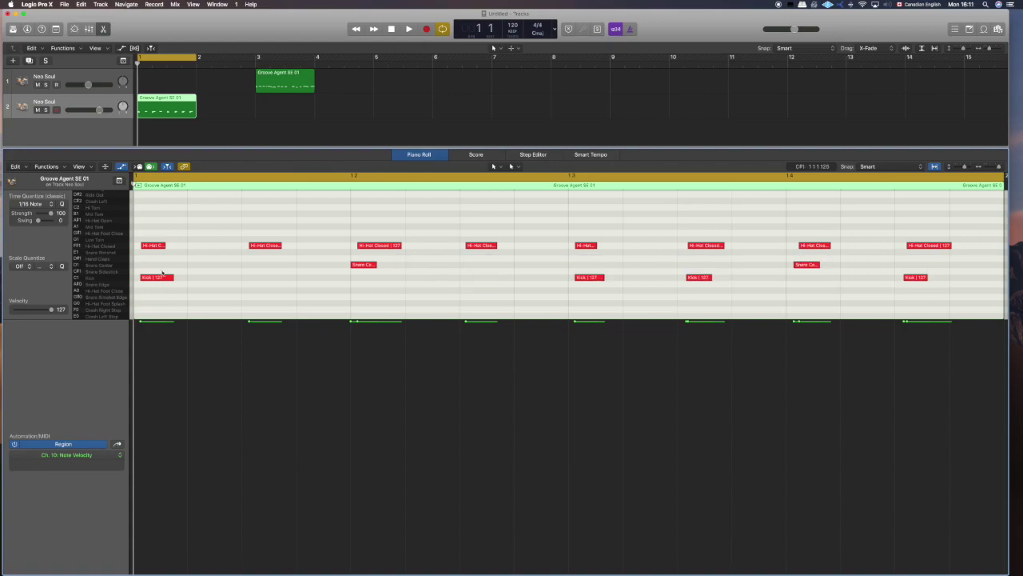
drag(937, 292, 141, 232)
click(62, 203)
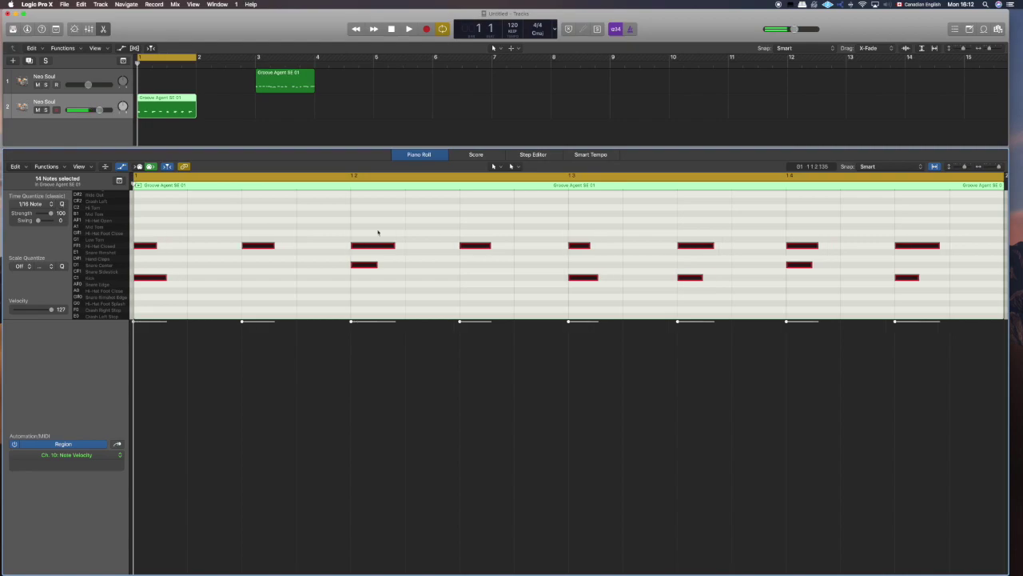
click(626, 222)
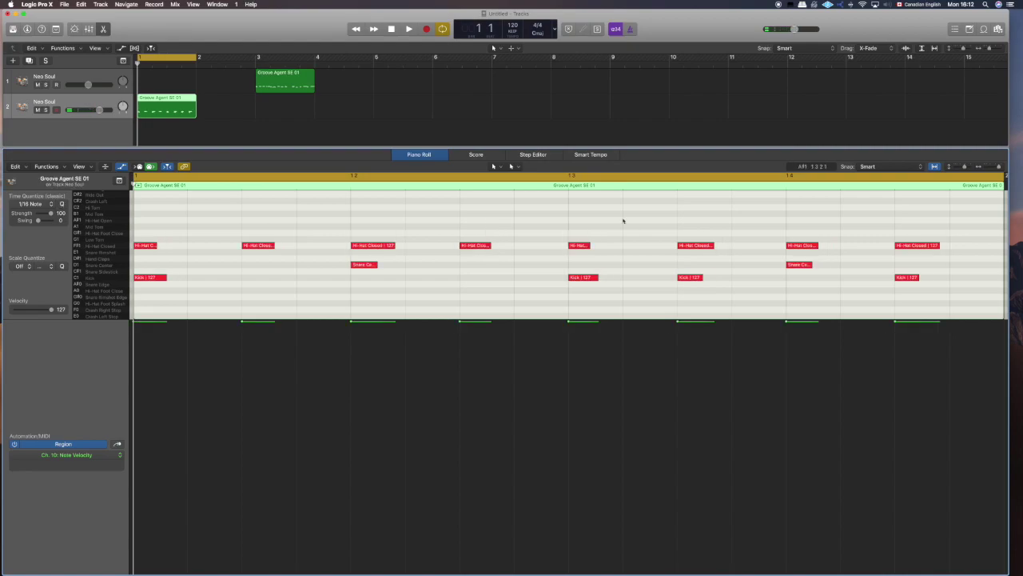
Play the quantized full-velocity loop in bar 1
key(super+l)
key(space)
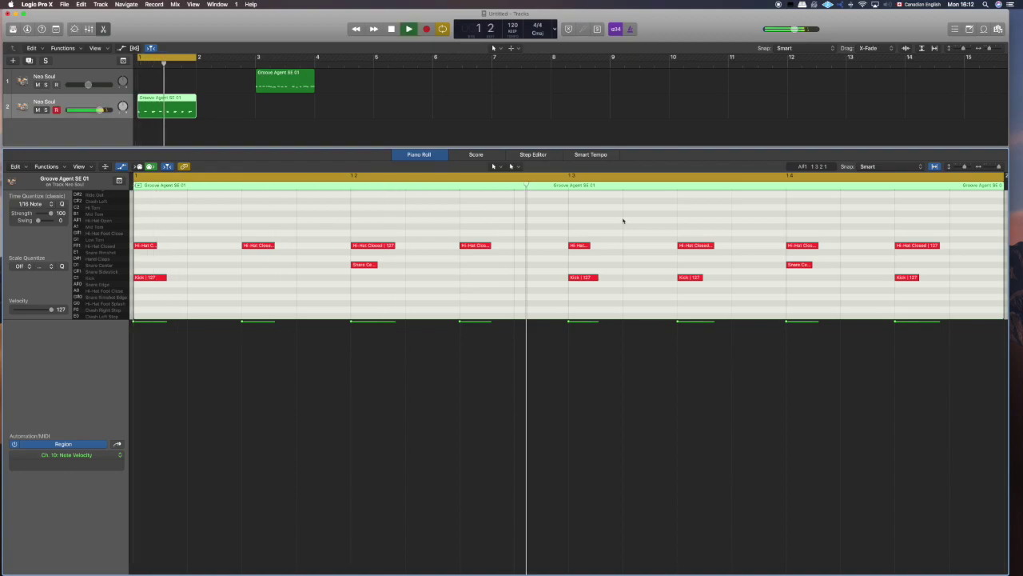
key(space)
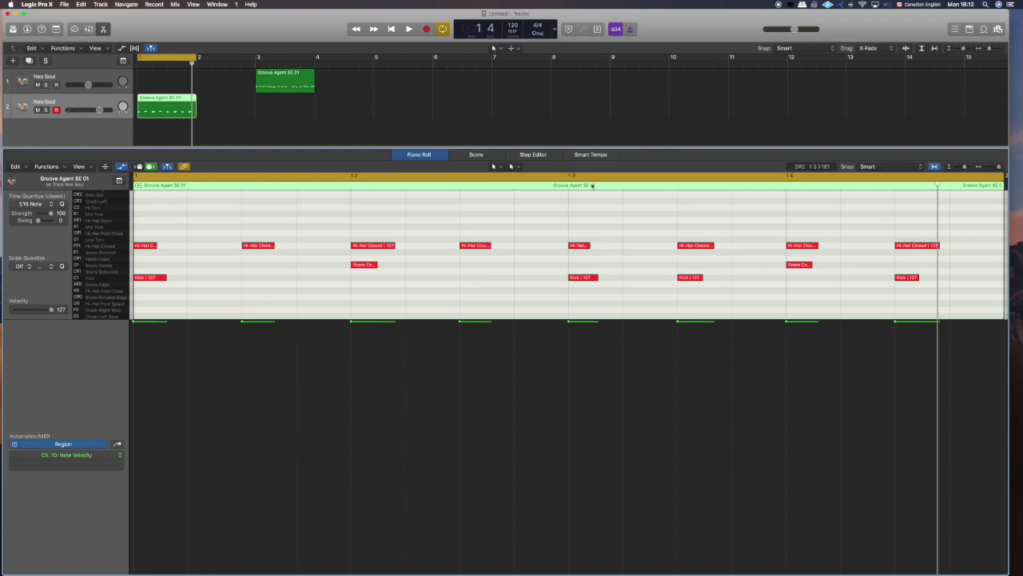
Play the first track's region by cycling bar 3, and return the cycle range to bar 1 with the second track's region selected
scroll(200, 72, left, 1)
drag(178, 57, 296, 52)
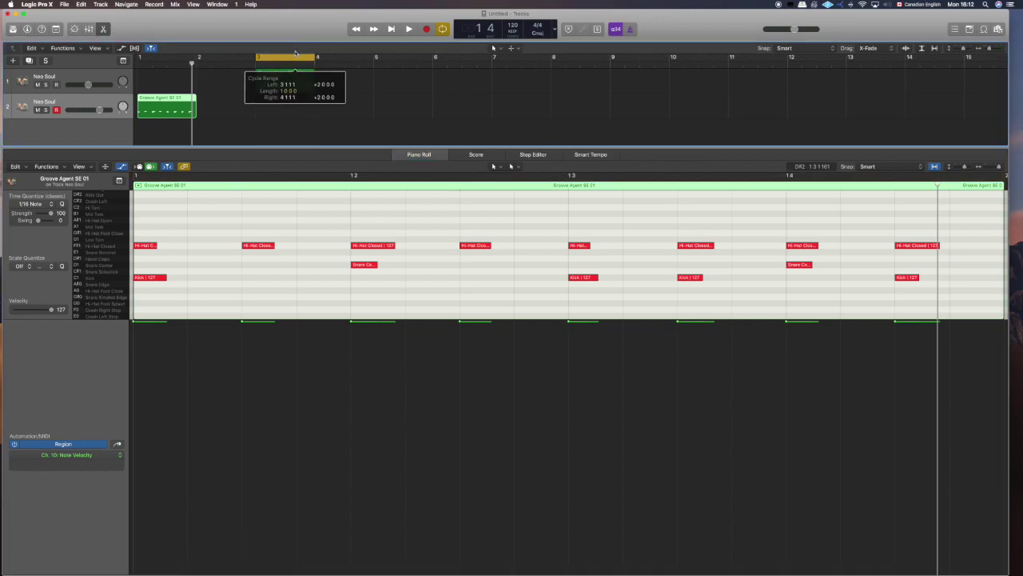
double_click(279, 83)
key(space)
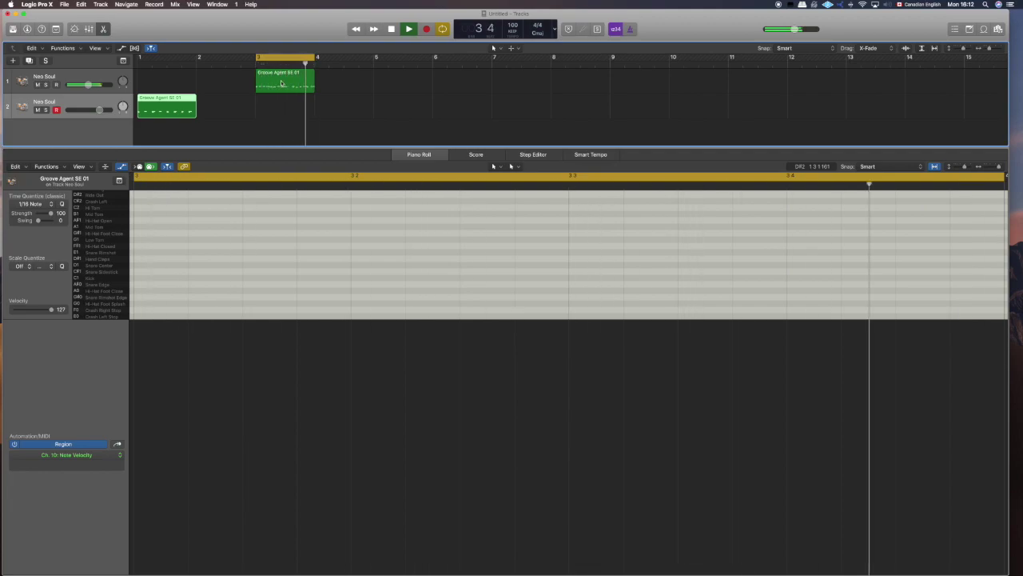
key(space)
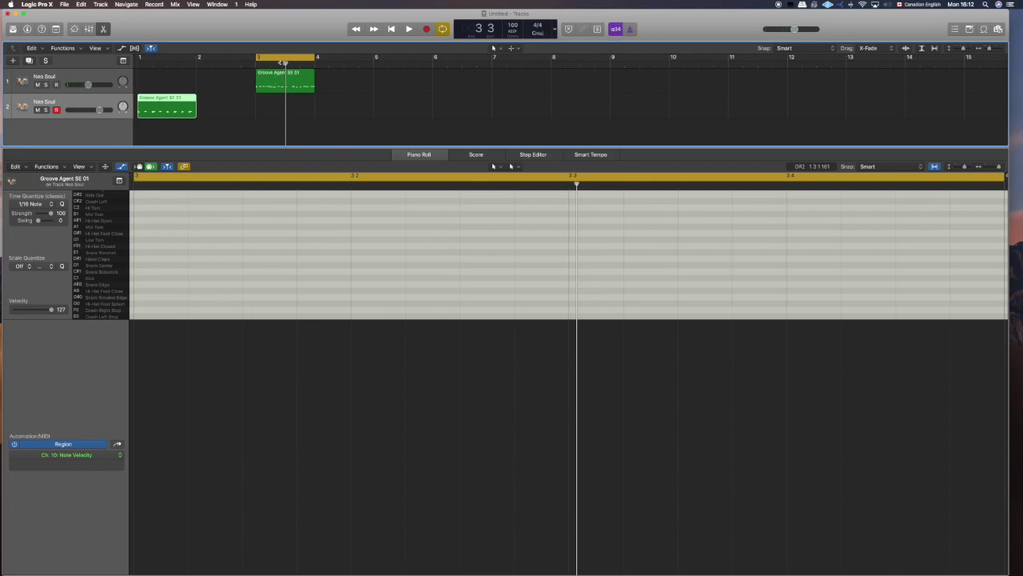
drag(284, 57, 185, 60)
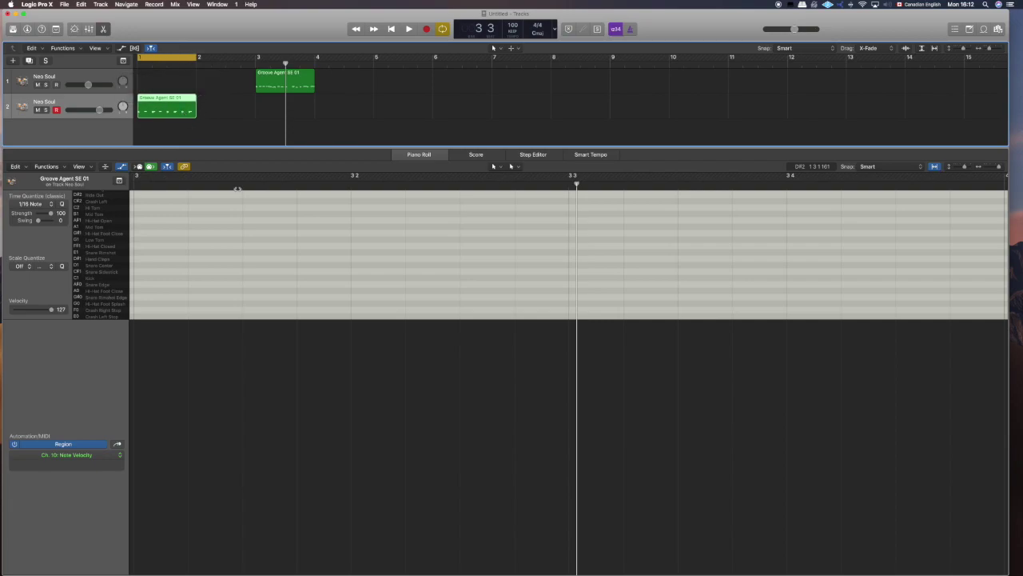
click(175, 105)
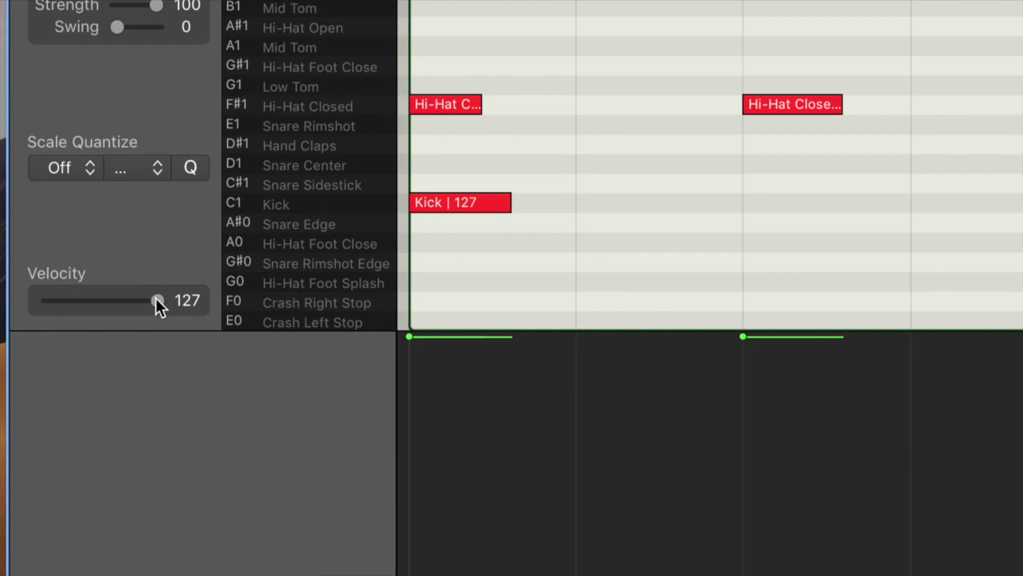
Examine the velocity slider, the note label and drum name view options, and the per-note velocity points below the region
mouse_move(153, 298)
mouse_down()
mouse_move(34, 301)
mouse_move(159, 288)
mouse_up()
mouse_move(156, 300)
mouse_down()
mouse_move(140, 299)
mouse_move(166, 300)
mouse_up()
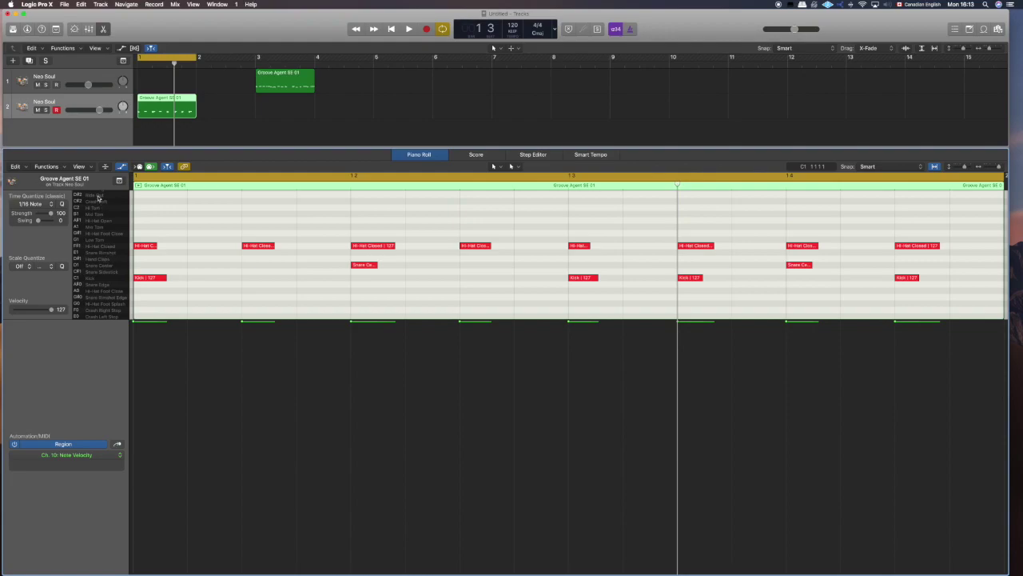
click(84, 166)
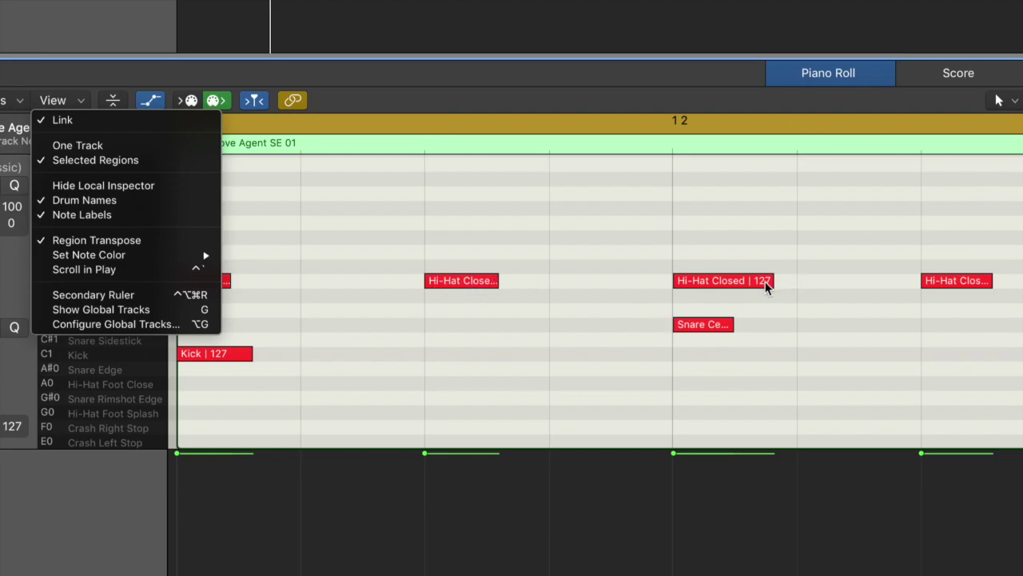
click(190, 160)
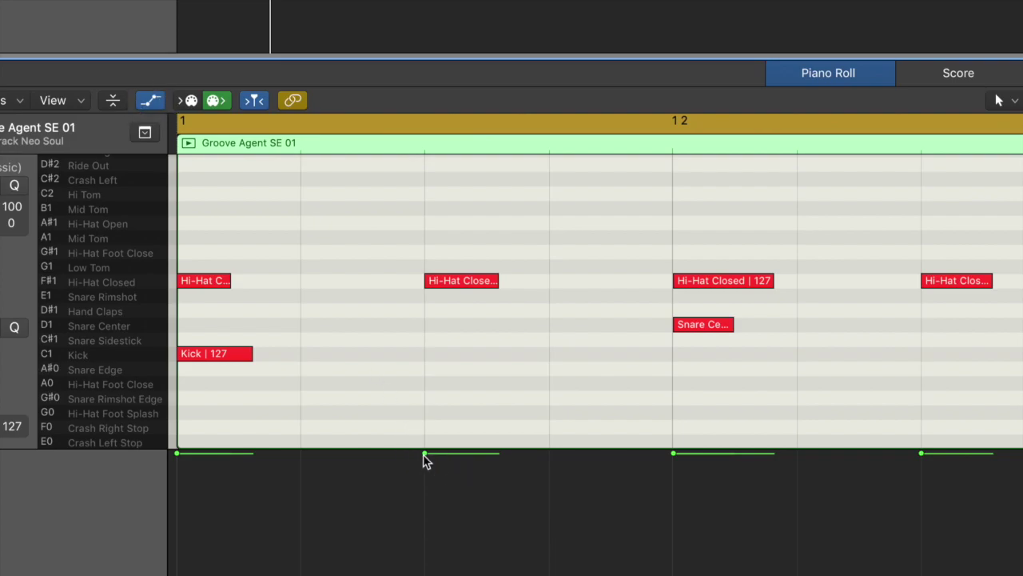
mouse_move(424, 453)
mouse_down()
mouse_move(424, 532)
mouse_move(425, 453)
mouse_up()
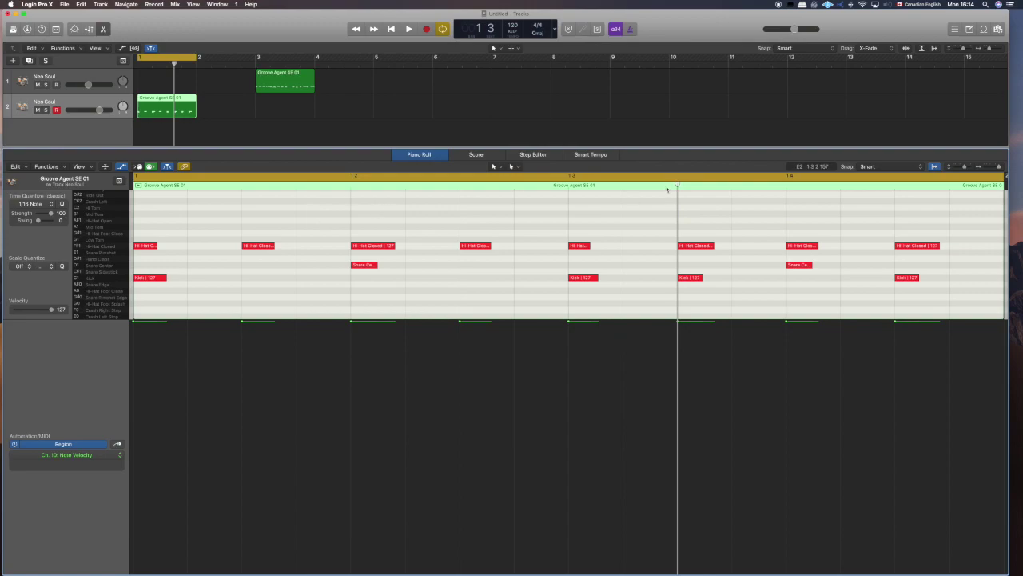
Duplicate the kick on beat 3 to a position just before that beat and play the result
drag(678, 185, 338, 199)
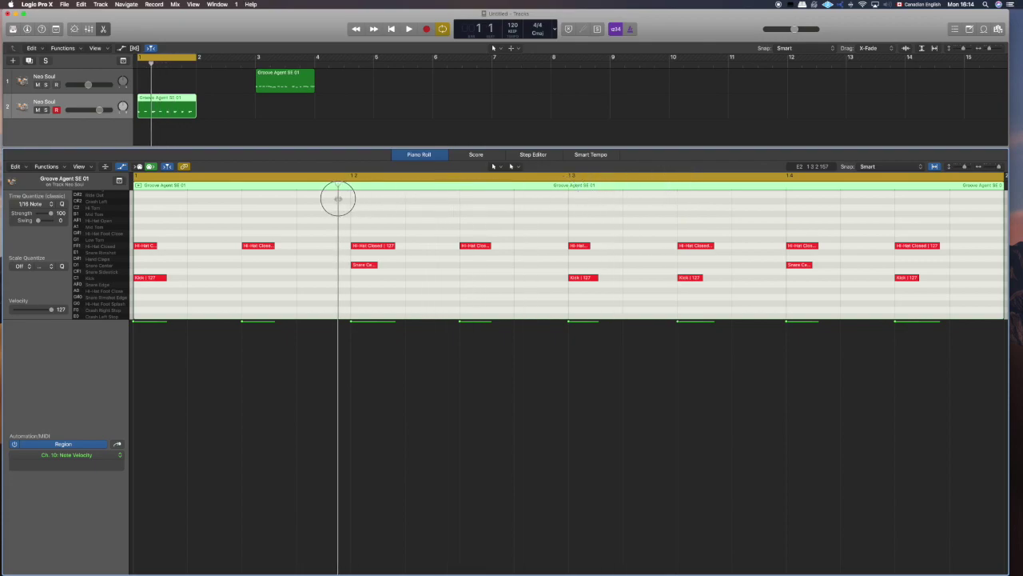
click(583, 279)
click(685, 279)
click(583, 278)
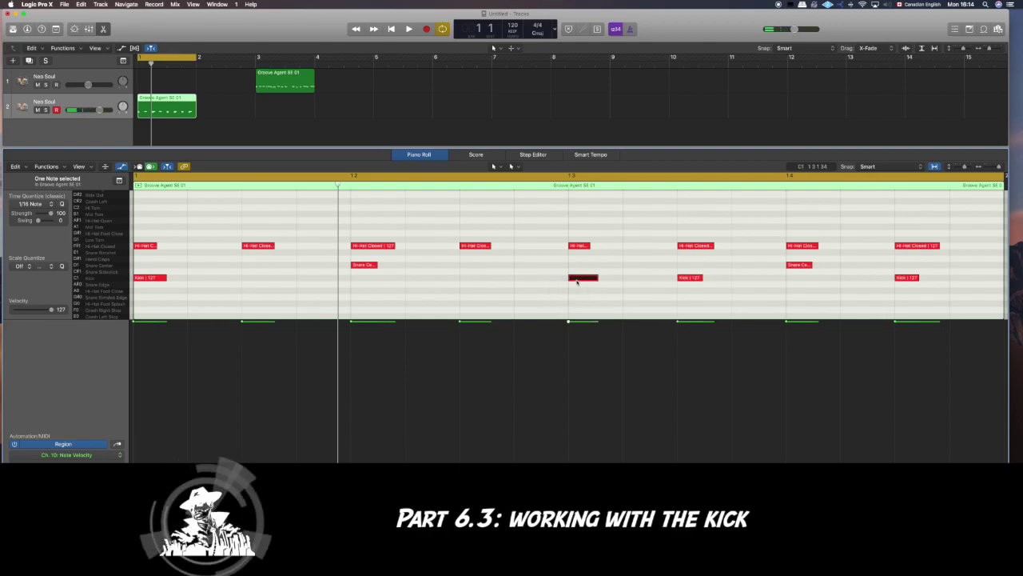
click(576, 279)
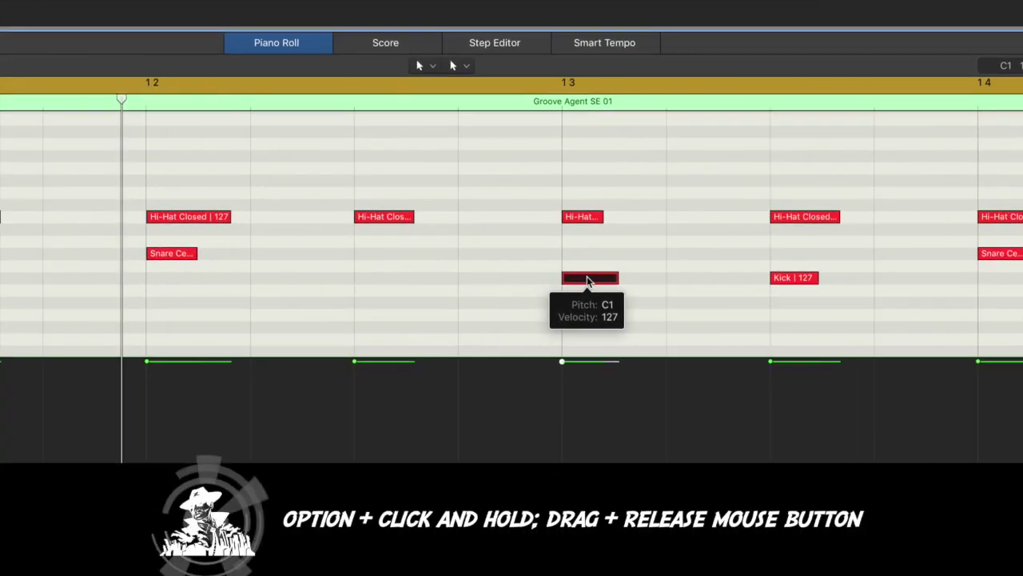
drag(588, 281, 537, 283)
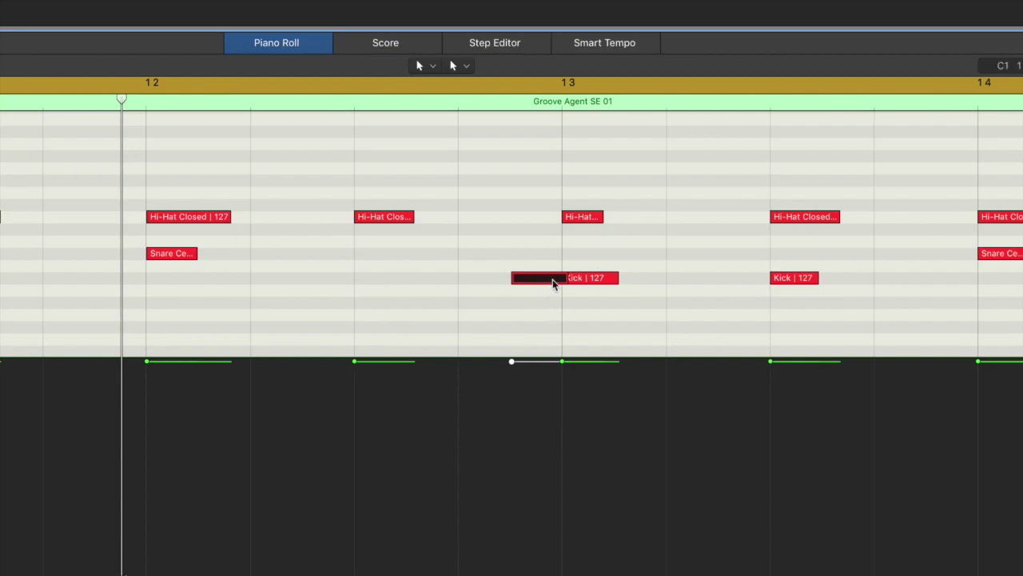
click(551, 284)
key(space)
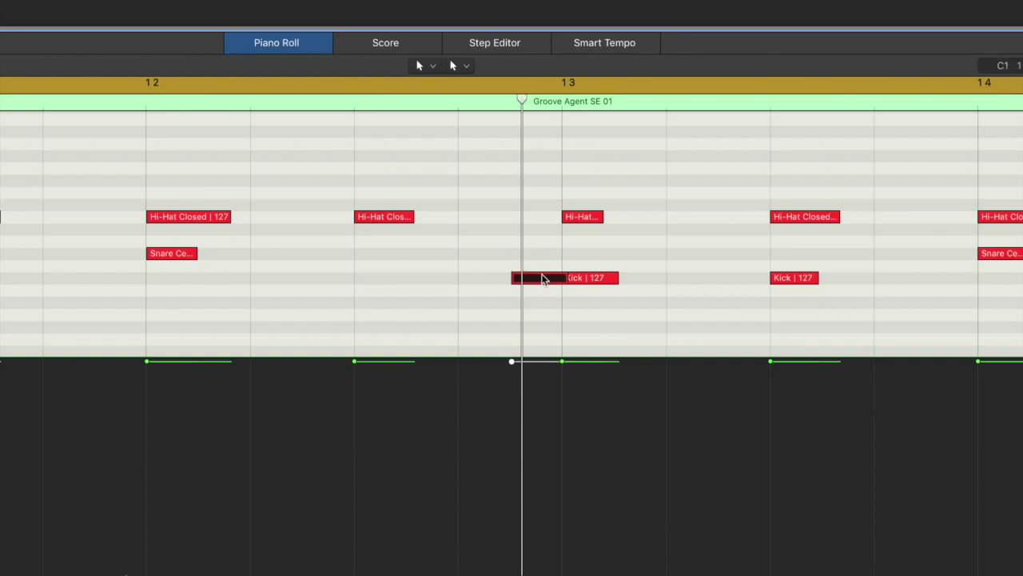
drag(544, 254, 567, 290)
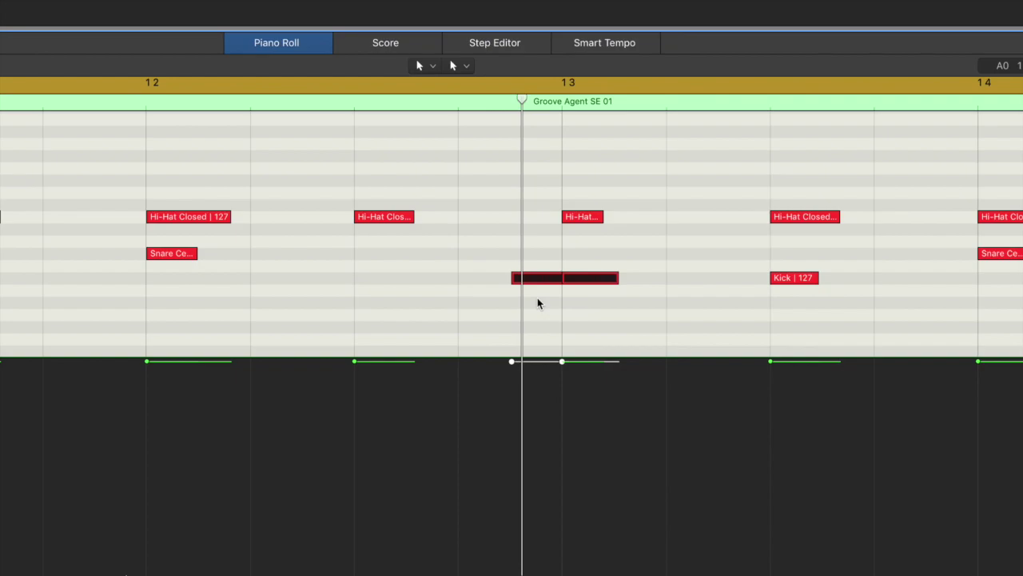
drag(549, 146, 598, 335)
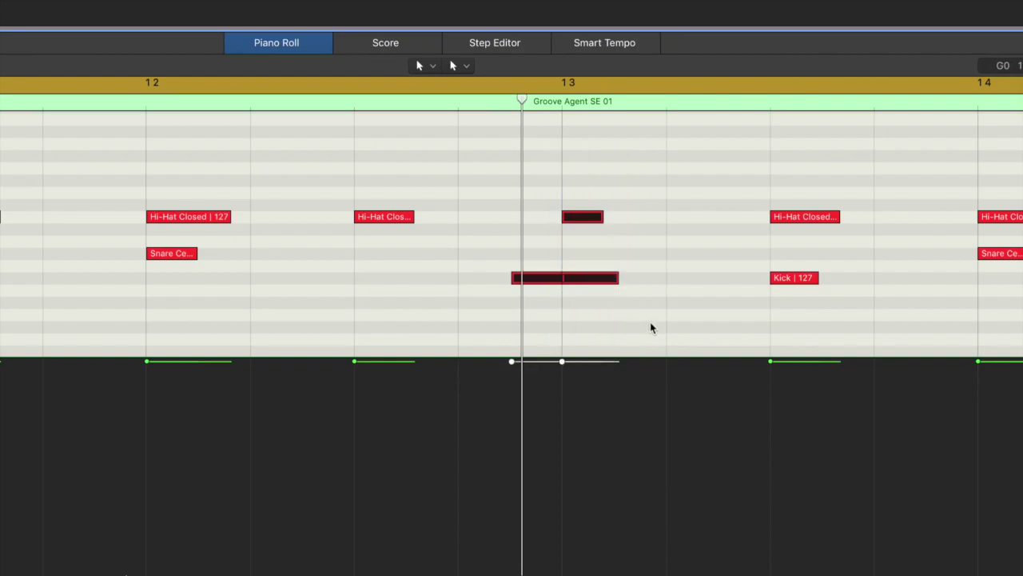
click(551, 315)
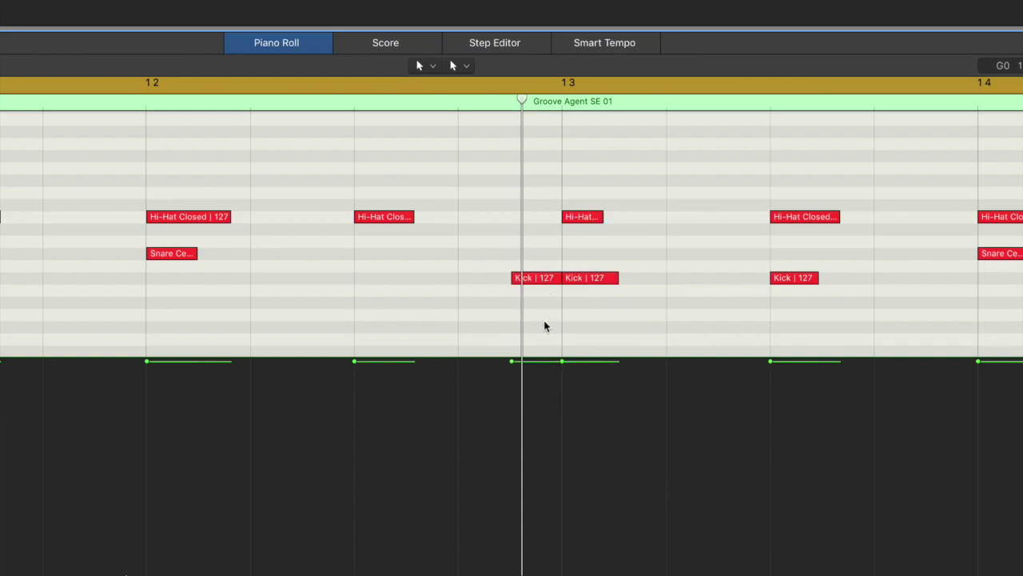
Lower the velocity of the duplicated kick just before beat 3 to 2
click(541, 278)
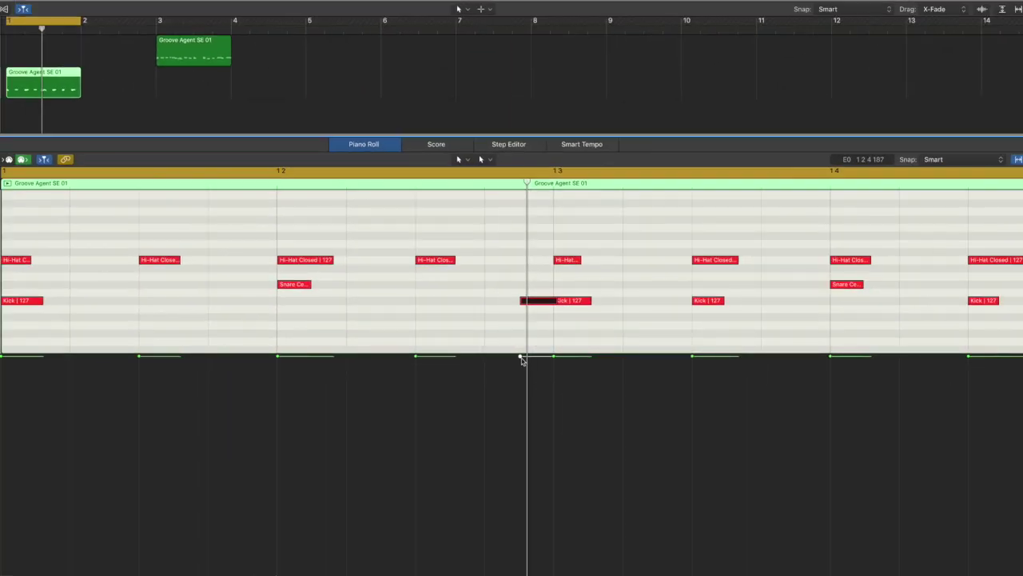
drag(521, 357, 520, 563)
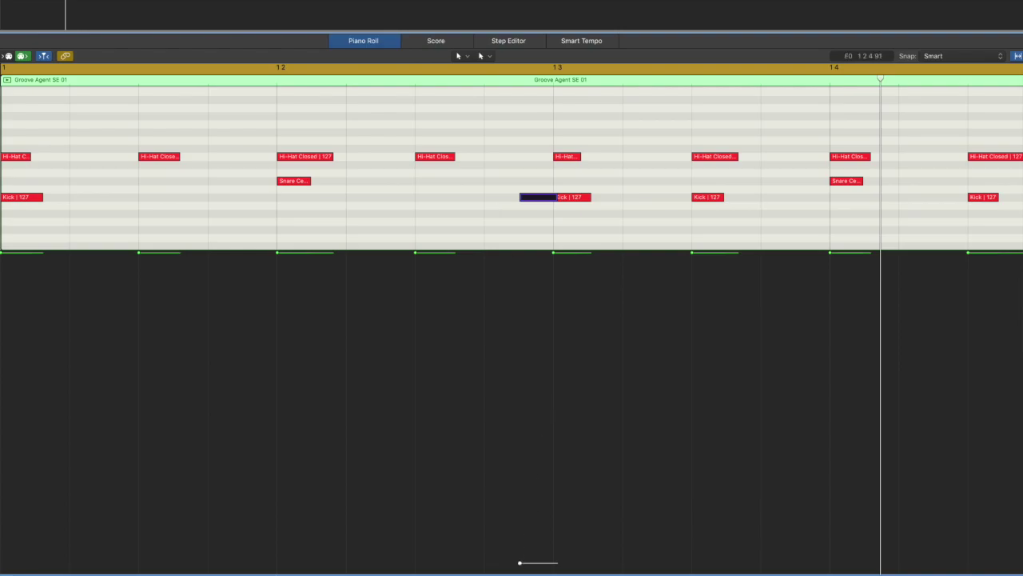
click(520, 562)
drag(521, 562, 520, 569)
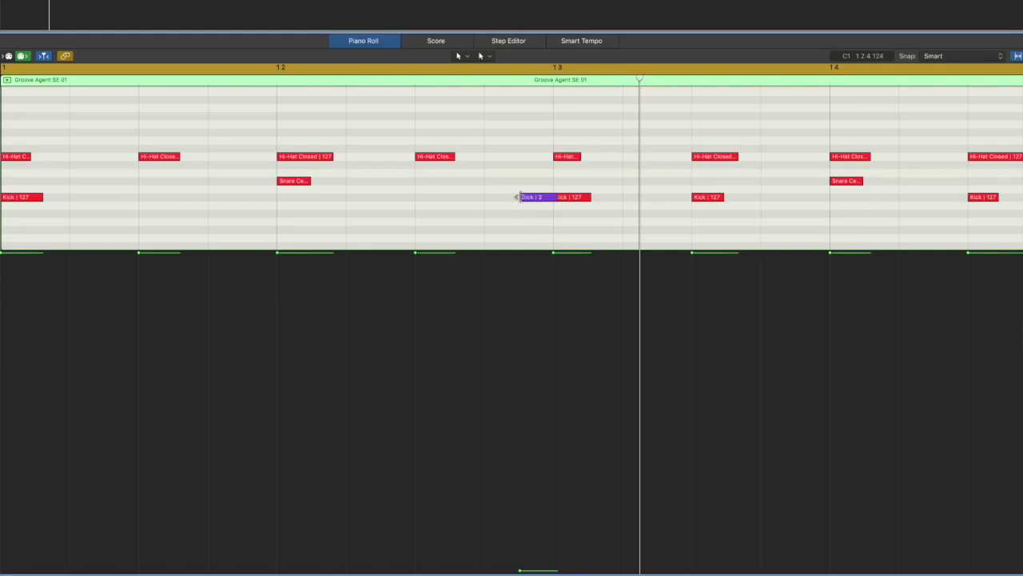
Try a copy of the soft kick one sixteenth after beat 3 and delete it
click(534, 196)
drag(538, 199, 641, 197)
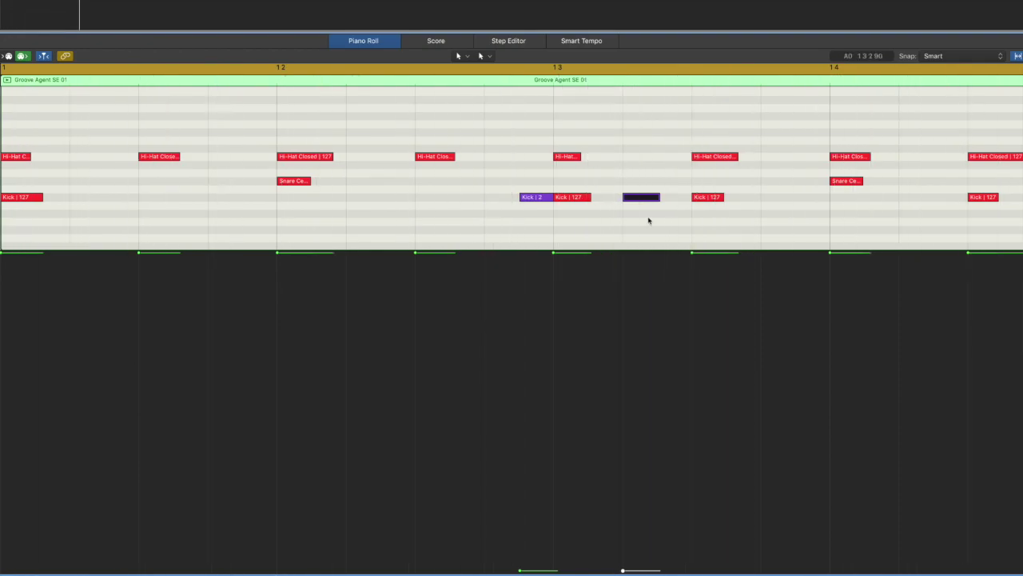
key(Delete)
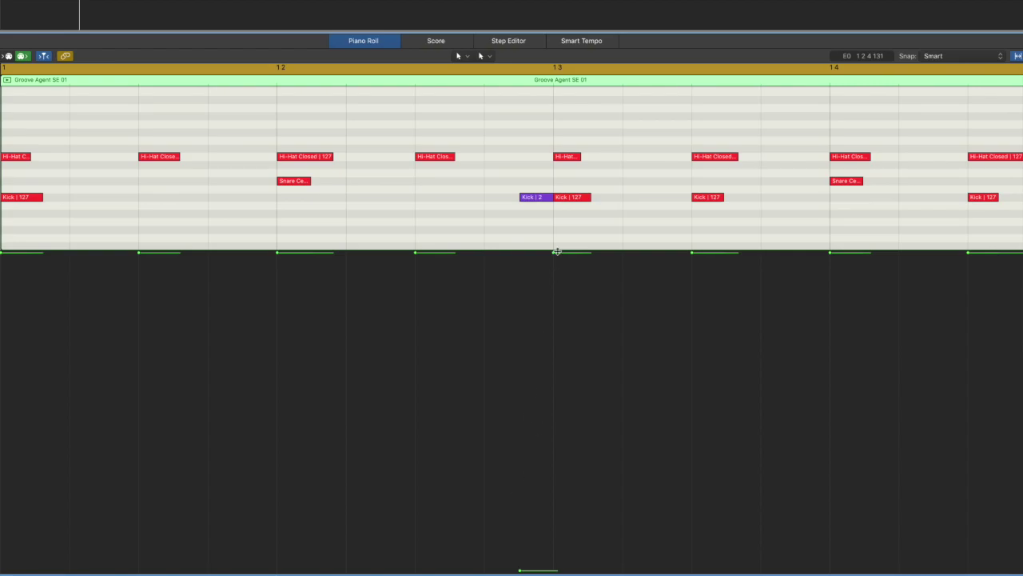
Lower the velocity of the kick an eighth note after beat 3 to about 60 while checking it in playback
key(Right)
mouse_move(690, 252)
mouse_down()
mouse_move(691, 557)
mouse_move(692, 465)
mouse_up()
key(space)
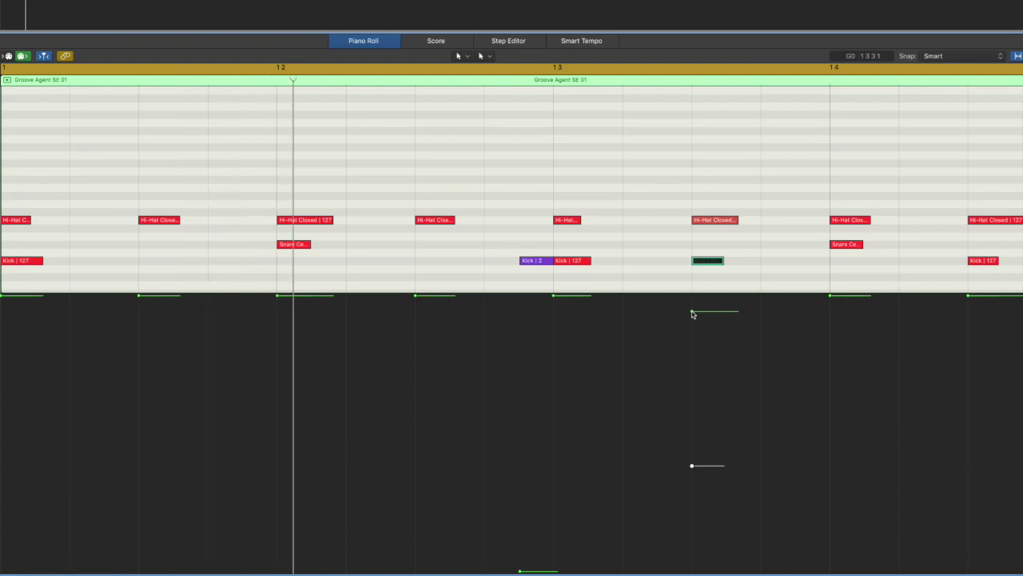
drag(691, 465, 691, 443)
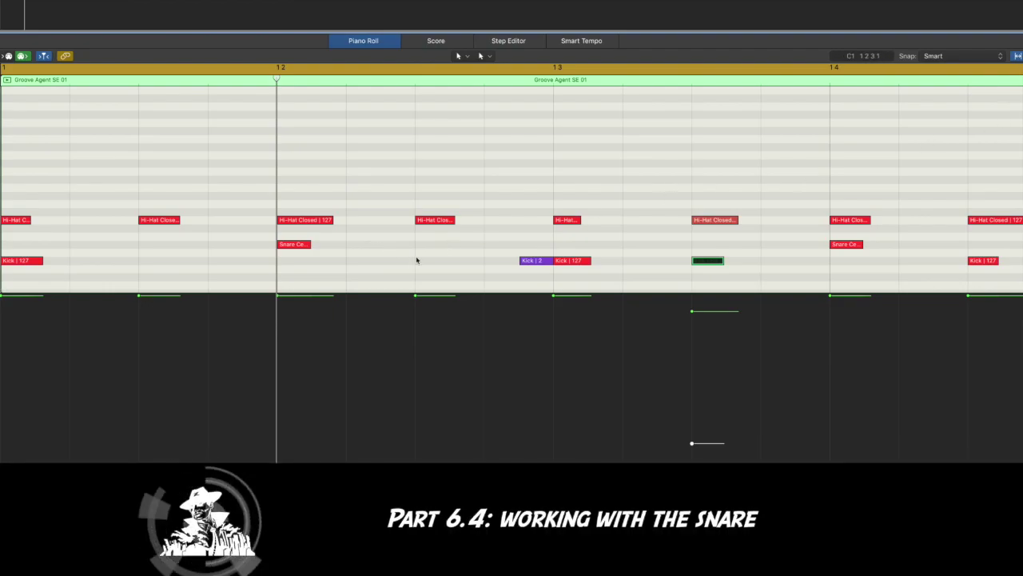
Try a softer copy of the beat 2 snare one sixteenth after beat 2
click(295, 244)
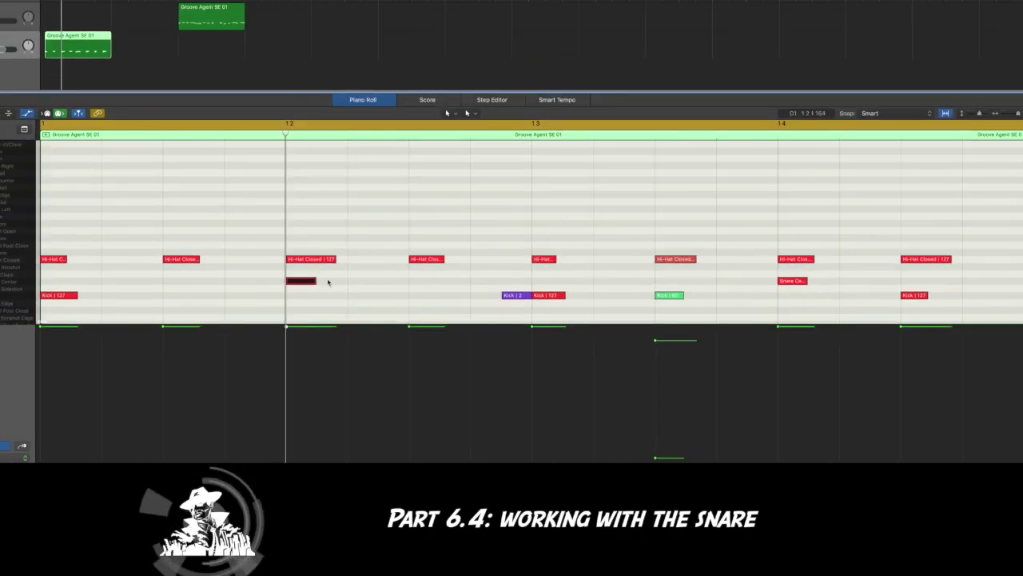
drag(300, 283, 362, 281)
key(space)
drag(345, 328, 323, 395)
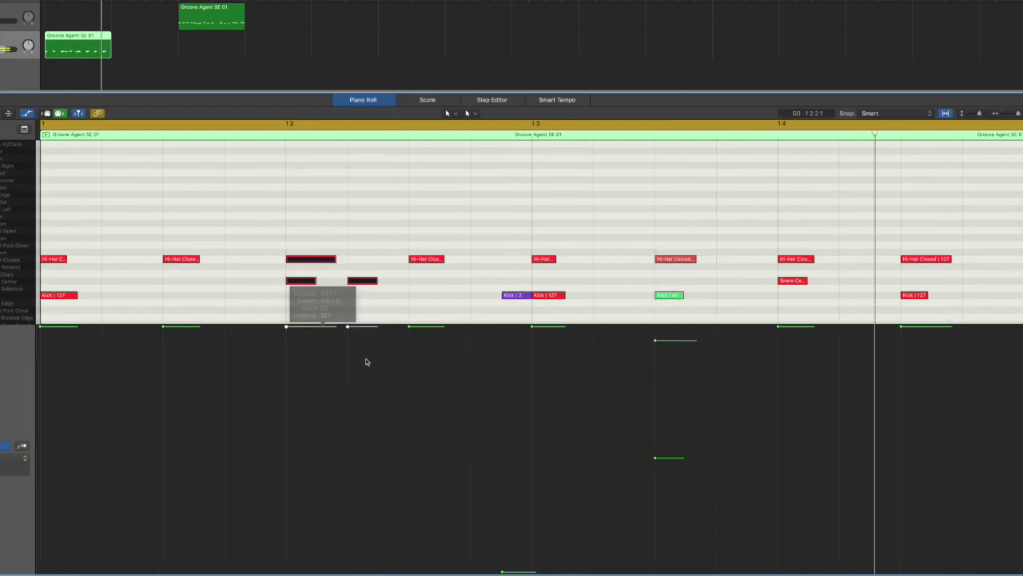
click(353, 334)
drag(348, 326, 348, 500)
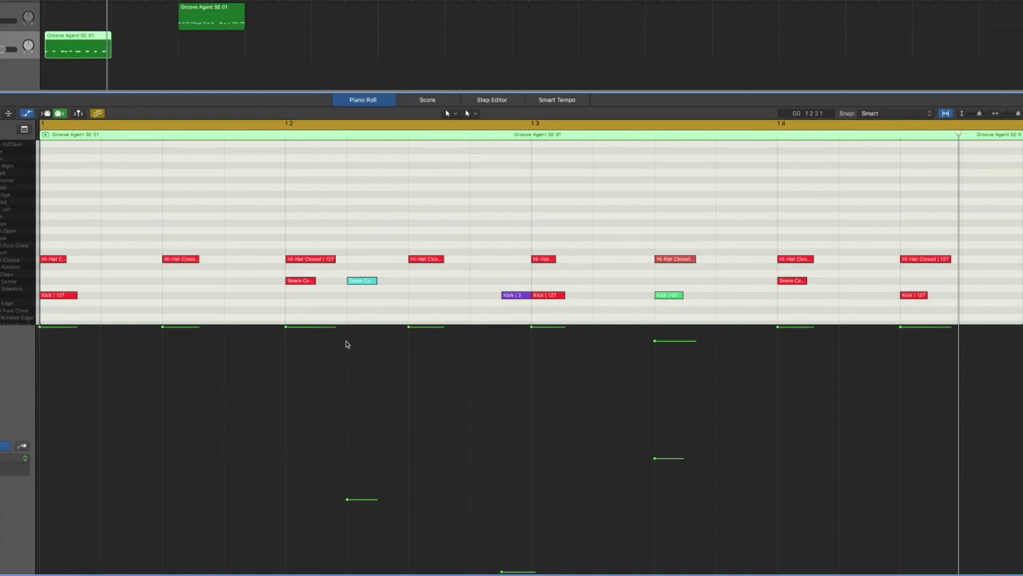
Duplicate the snare on beat 2 to a position just before that beat and play the result
click(294, 283)
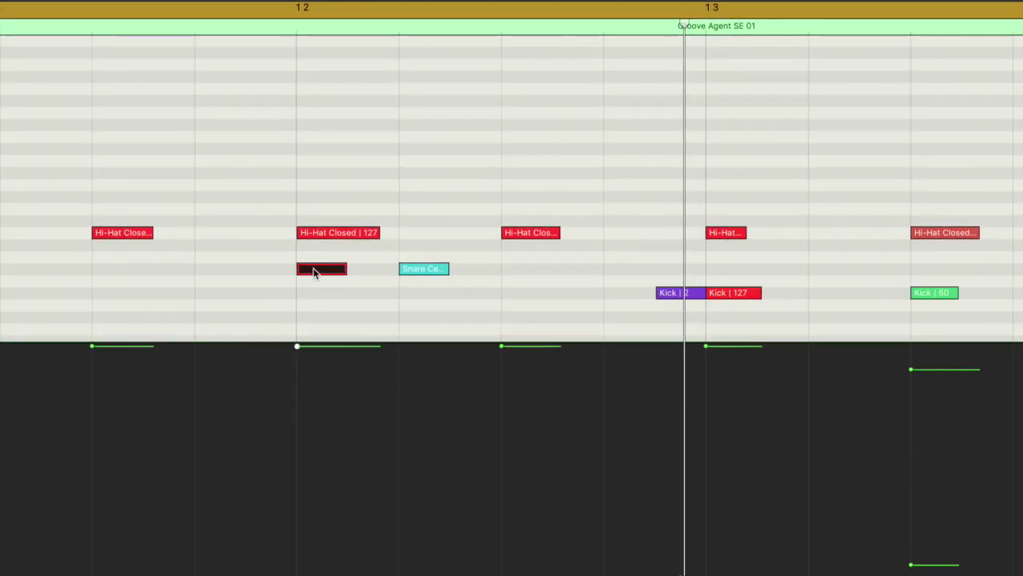
drag(314, 273, 294, 271)
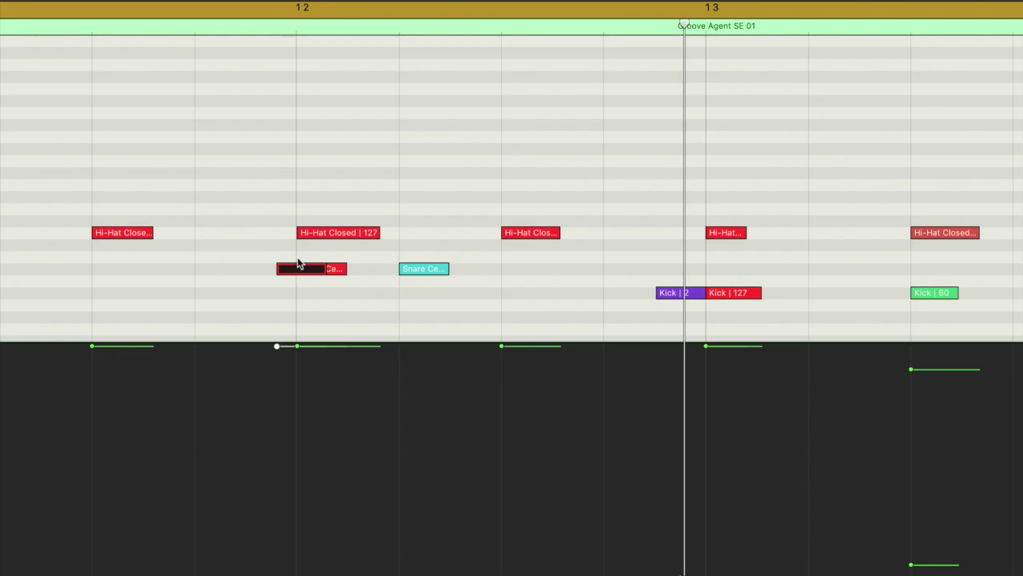
key(space)
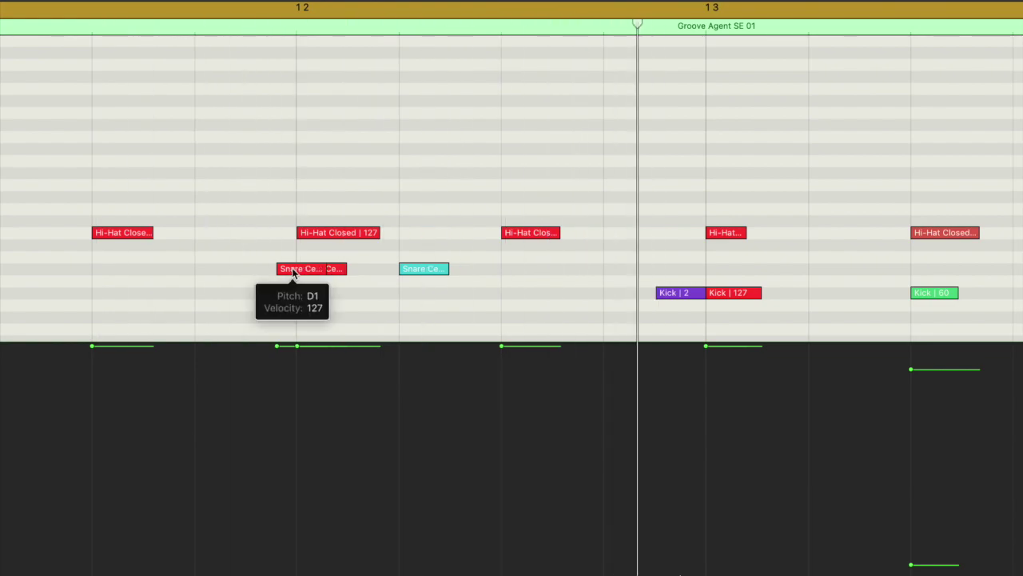
Lower the velocity of the duplicated snare just before beat 2 to 1 and check it in playback
click(293, 269)
scroll(280, 380, down, 1)
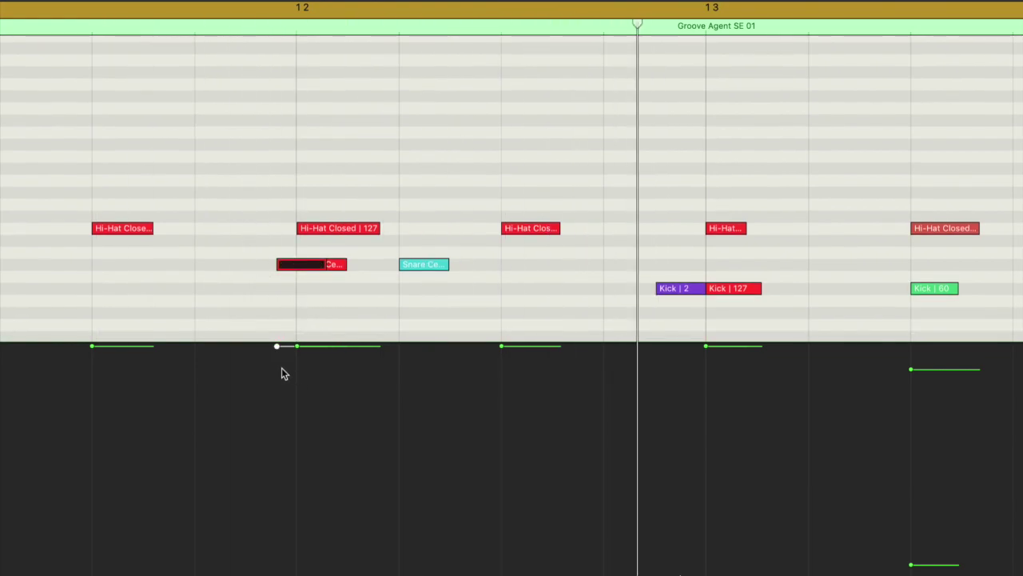
drag(277, 380, 283, 515)
key(space)
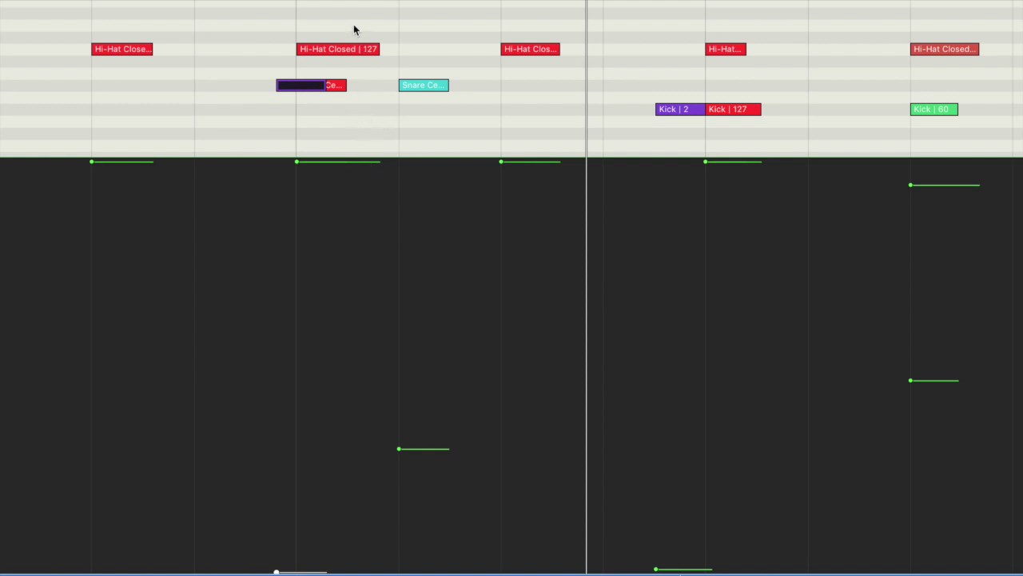
Delete the hi-hat on beat 2 and the soft snare a sixteenth after it, and play the loop from the start
drag(353, 25, 402, 116)
key(Delete)
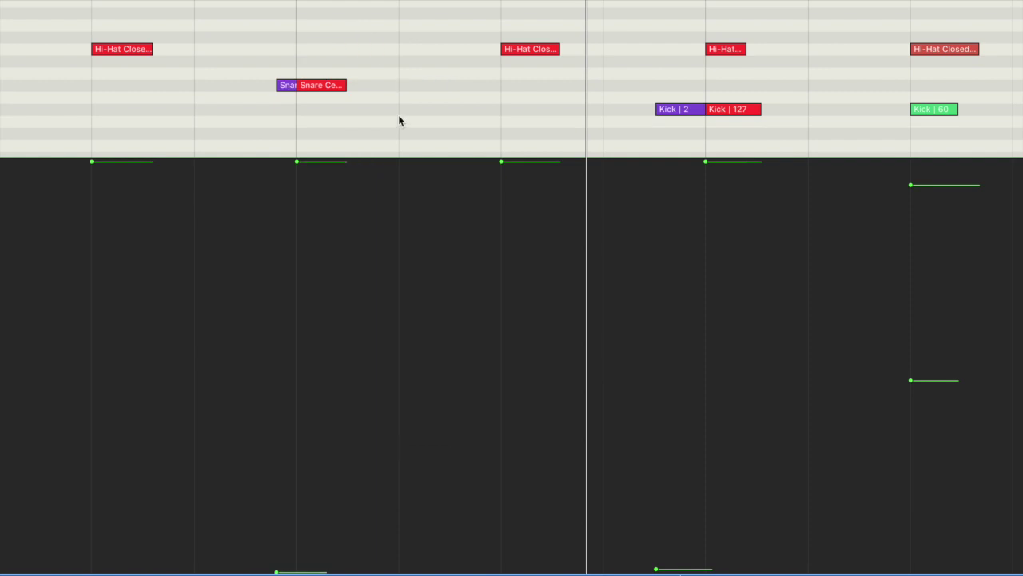
key(Return)
key(space)
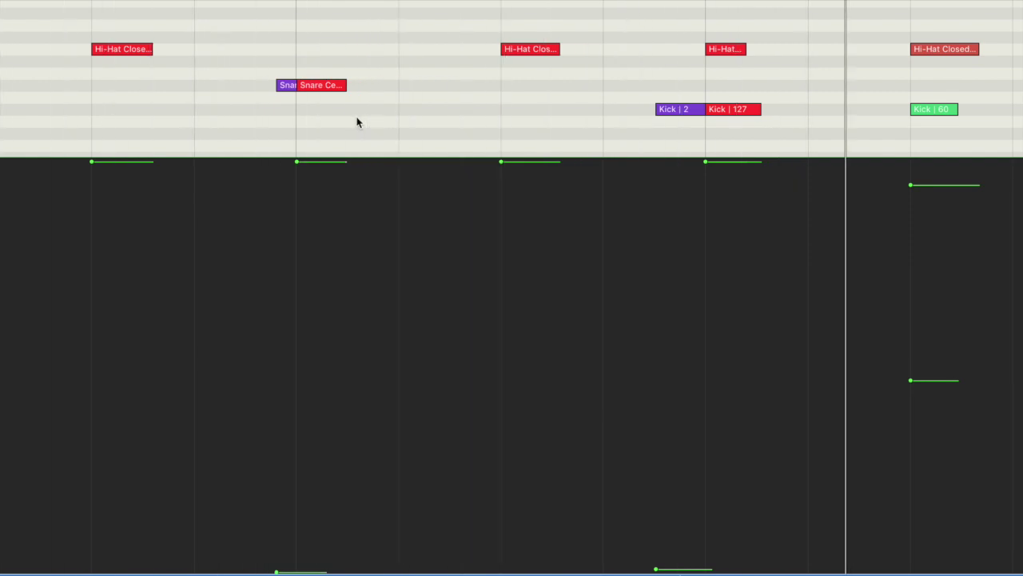
Shorten the ghost snare before beat 2, place two copies of it earlier within the preceding sixteenth, and play the result
drag(279, 56, 343, 151)
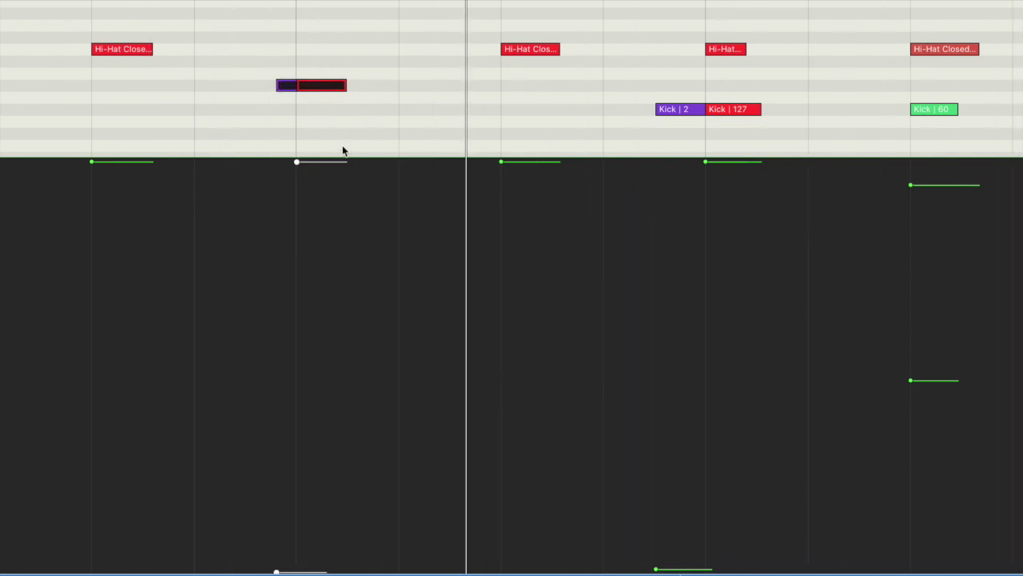
click(326, 61)
click(340, 86)
click(325, 114)
click(320, 86)
drag(320, 86, 248, 86)
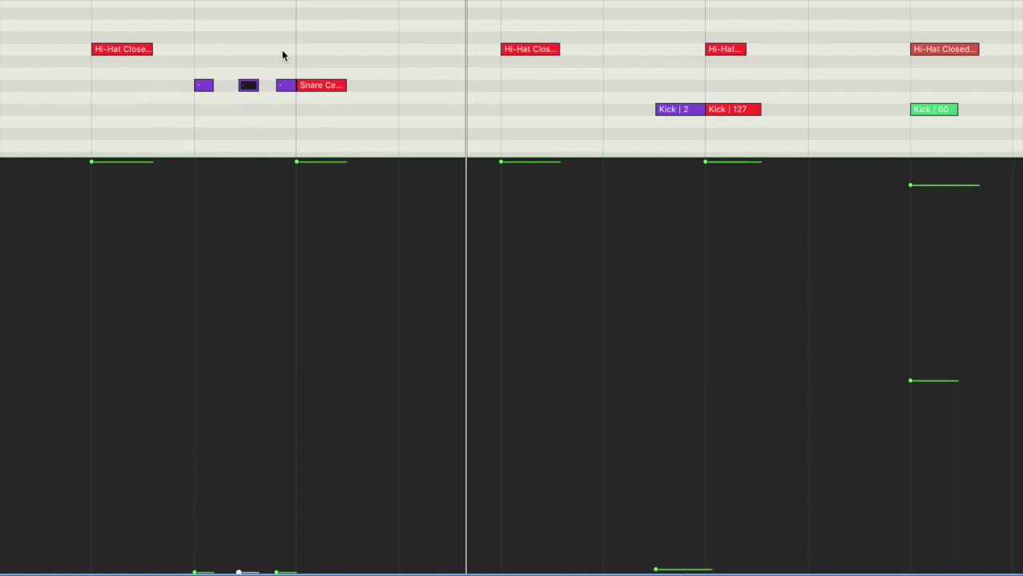
key(space)
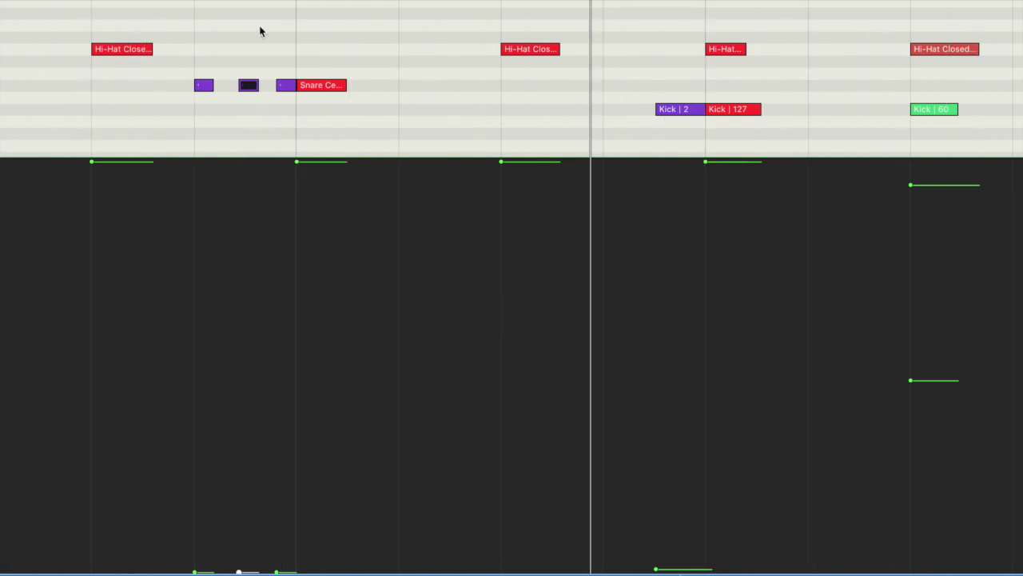
Shape the three ghost snares before beat 2 into a rising crescendo, with the last at velocity 11, and play it
scroll(216, 74, right, 1)
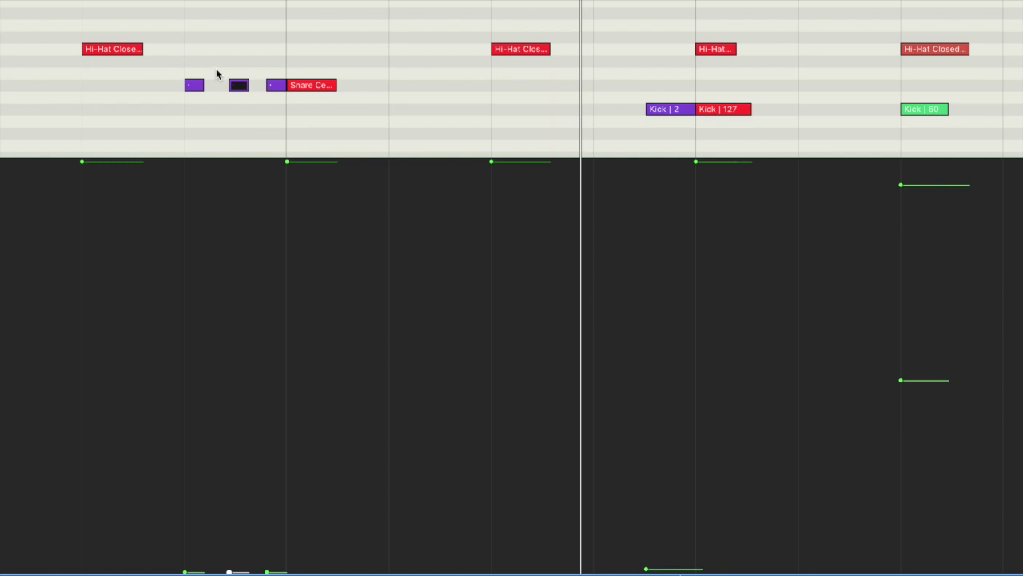
scroll(206, 71, right, 5)
scroll(202, 85, left, 6)
scroll(247, 264, down, 3)
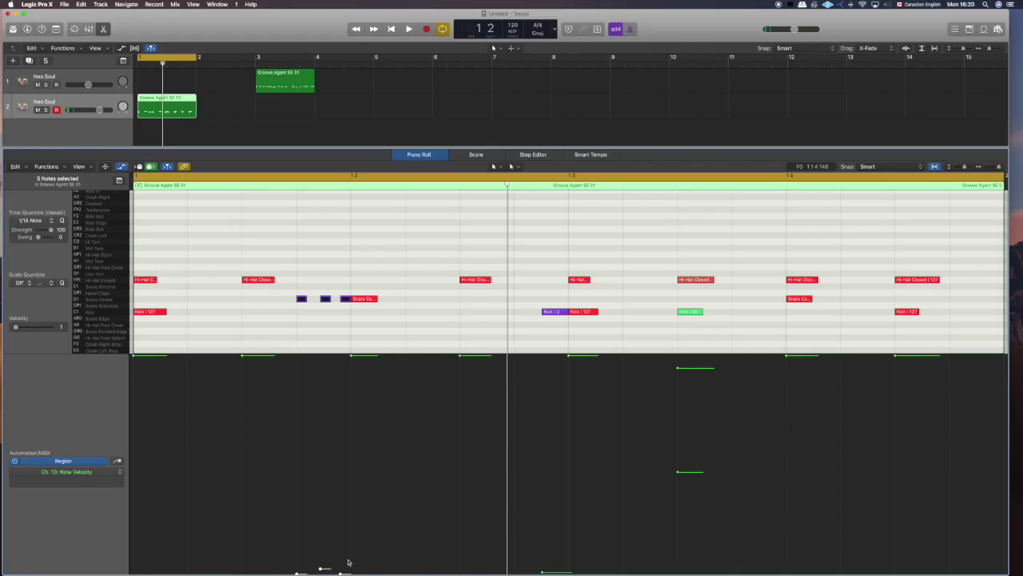
drag(345, 564, 345, 561)
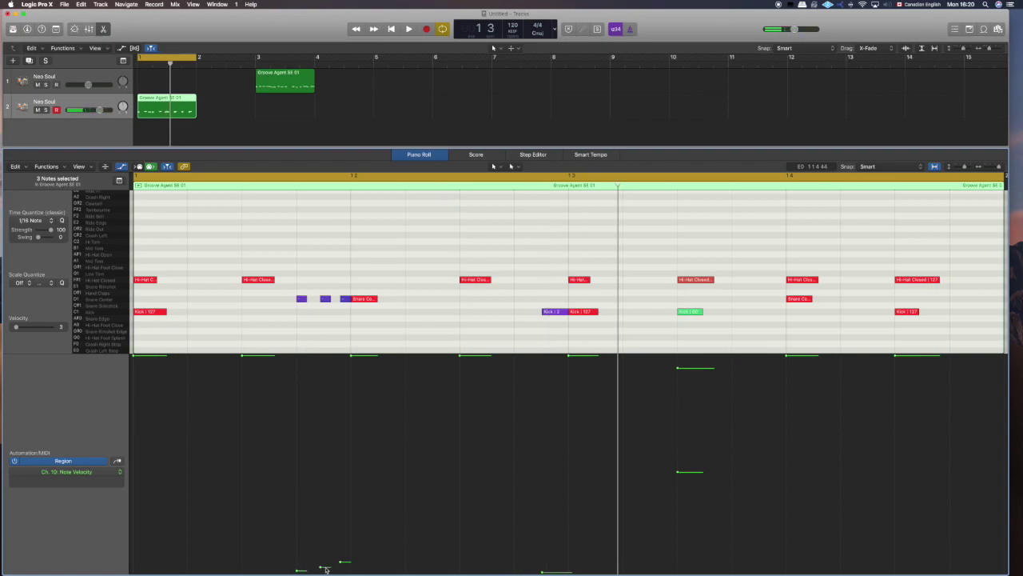
drag(323, 567, 323, 562)
click(296, 570)
key(space)
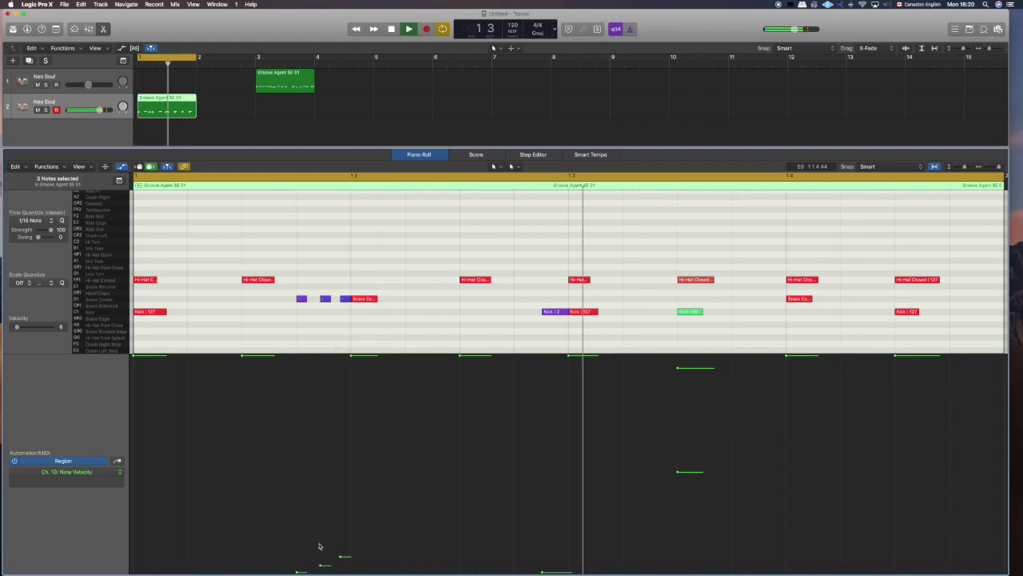
key(space)
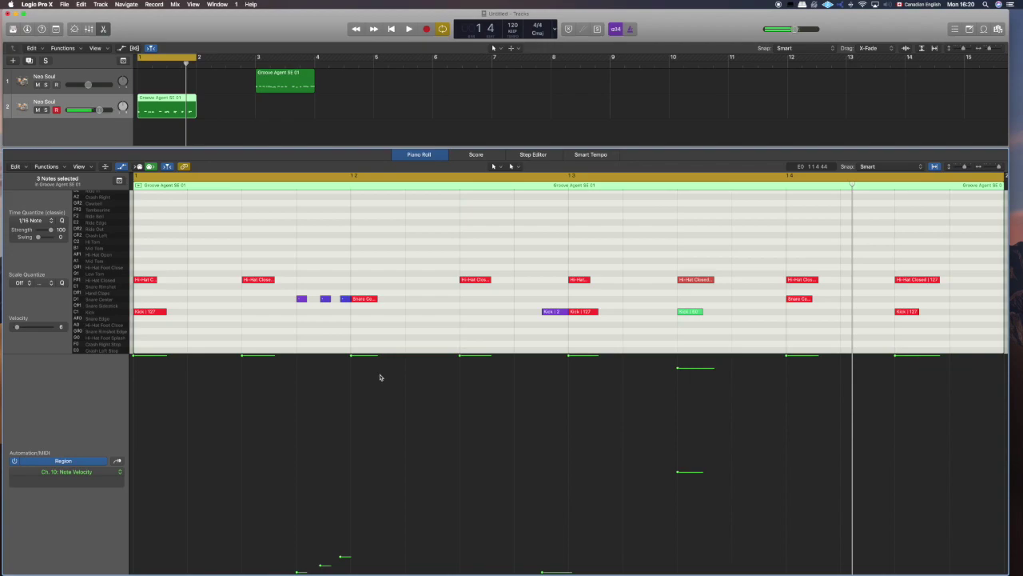
Copy the last ghost snare to one sixteenth after beat 2, raise its velocity to a medium level, and play the loop
mouse_move(346, 301)
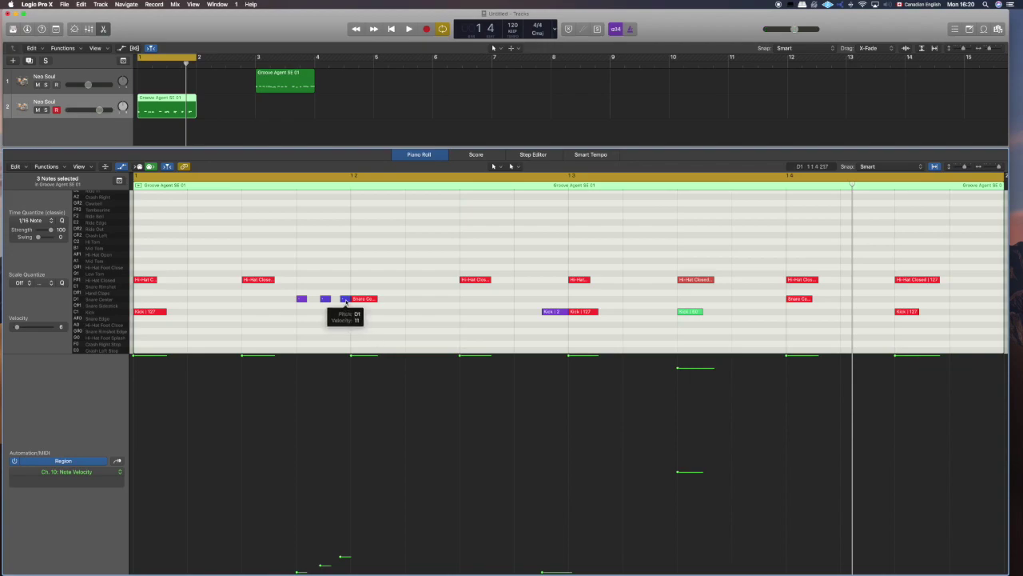
drag(346, 300, 411, 299)
key(space)
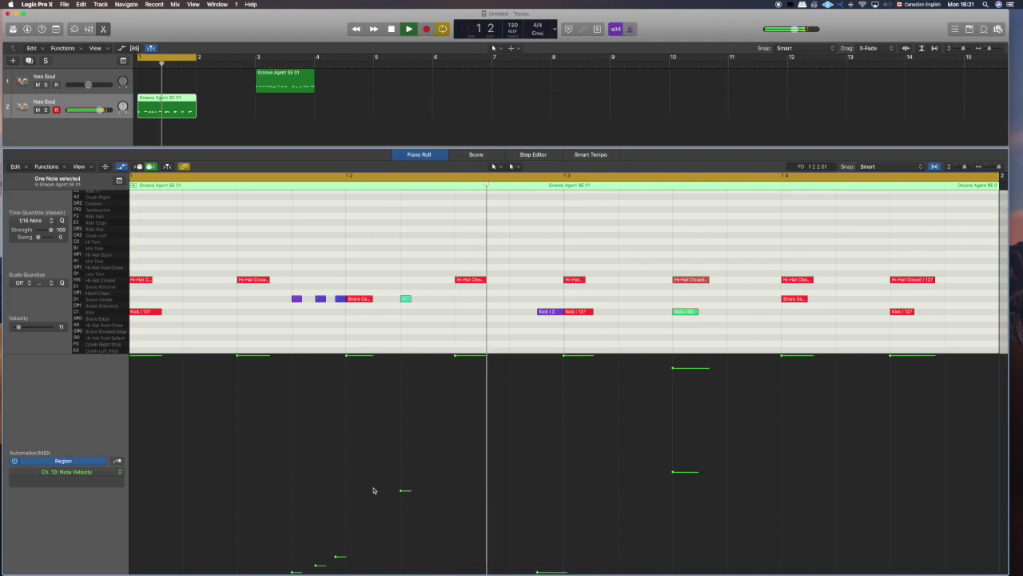
key(space)
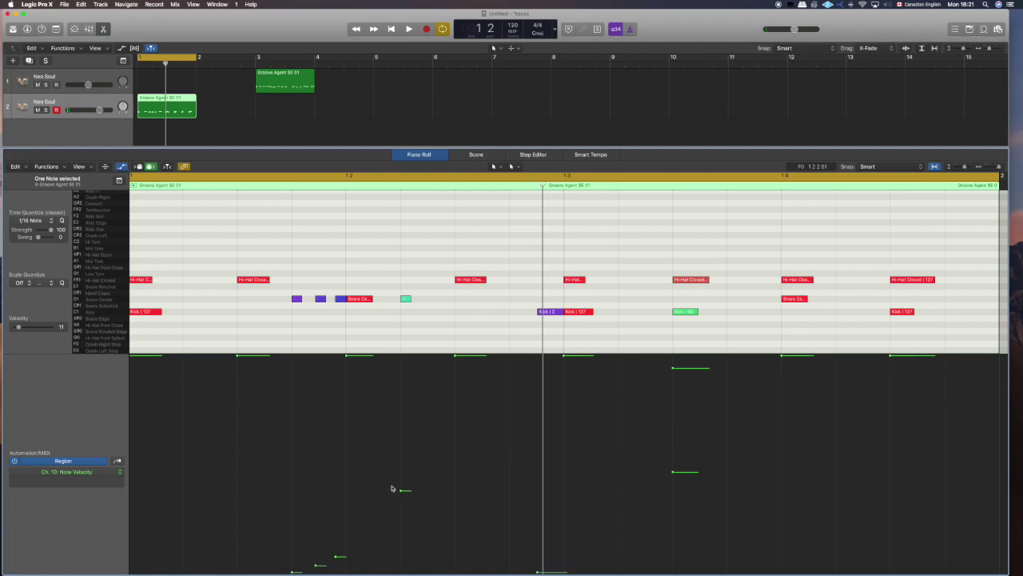
key(space)
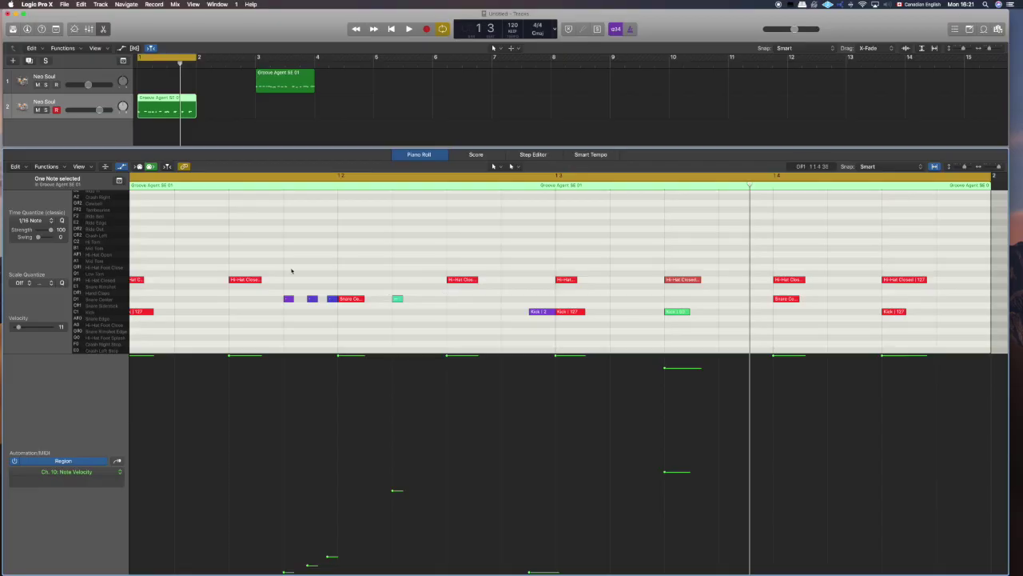
click(672, 251)
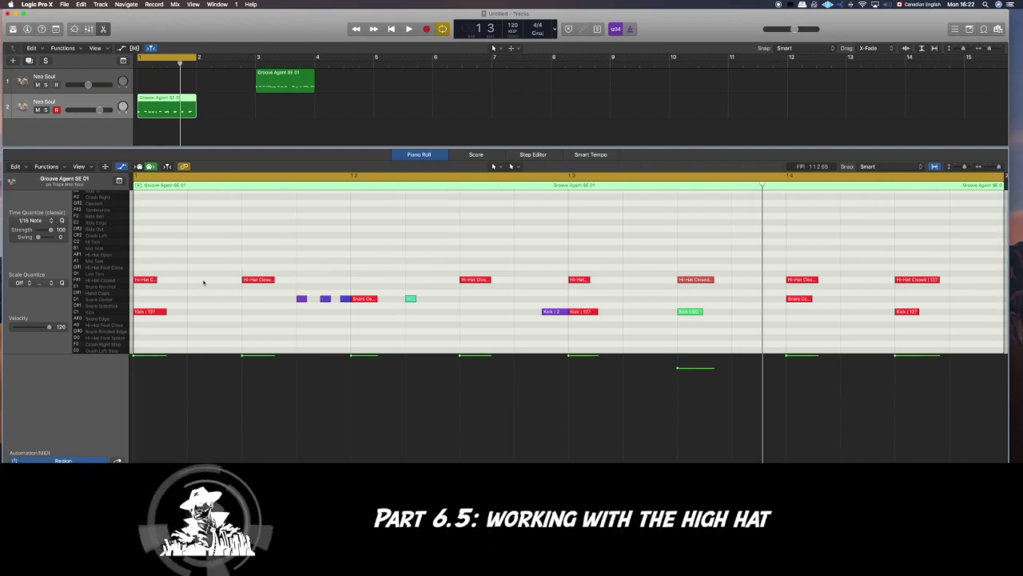
Duplicate the hi-hat an eighth after beat 1 to one sixteenth after beat 1 and play the result
click(261, 279)
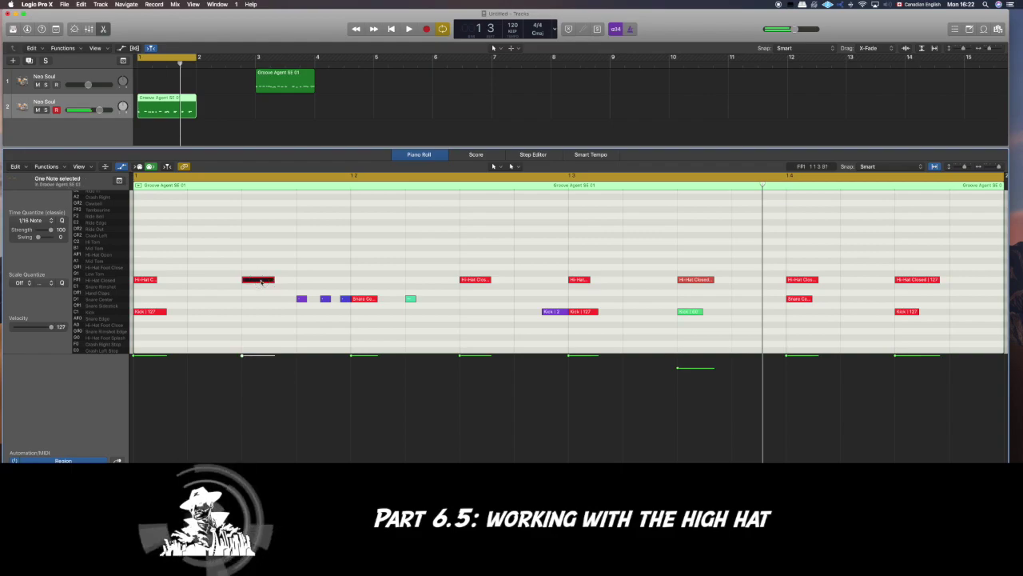
drag(261, 282, 206, 280)
click(182, 266)
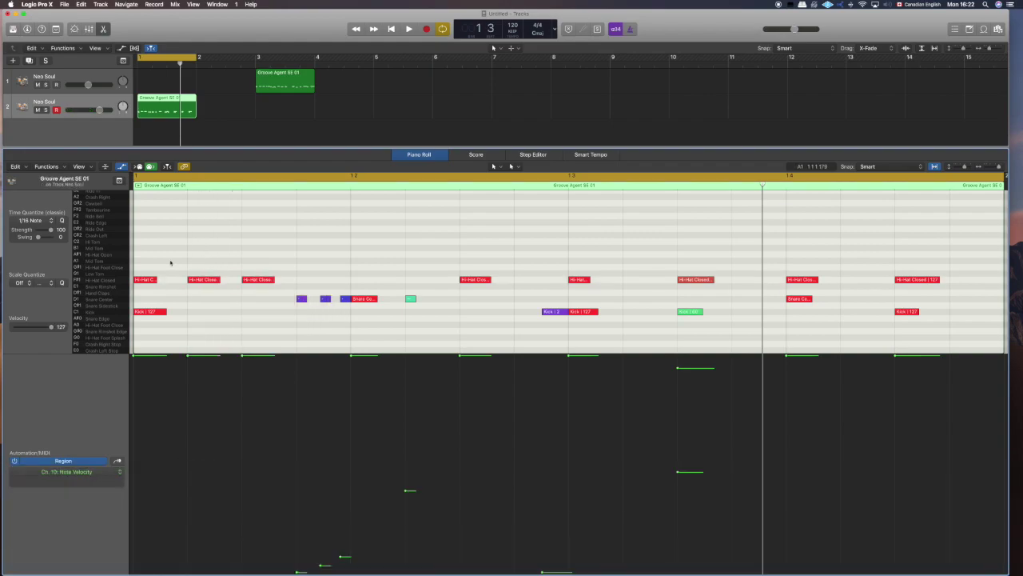
drag(162, 259, 248, 297)
drag(145, 241, 217, 258)
click(217, 259)
key(space)
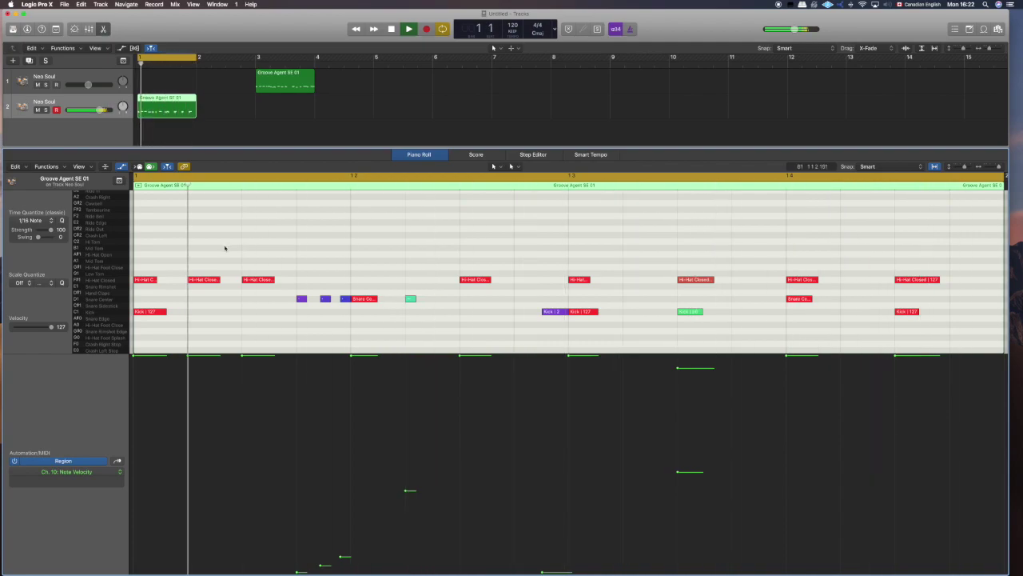
key(space)
Lower the velocity of the hi-hat one sixteenth after beat 1 to 22 and listen to it
click(201, 279)
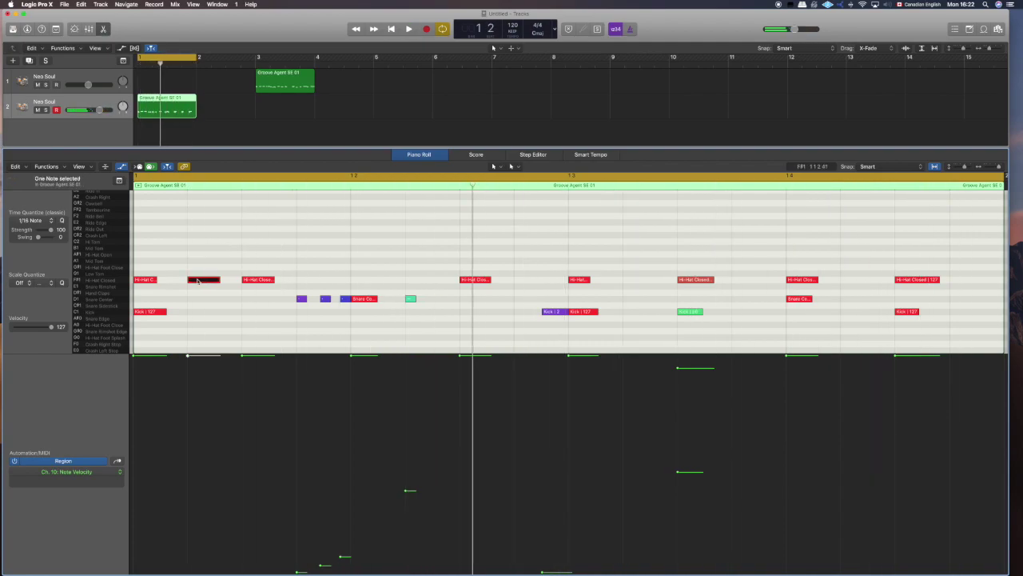
scroll(199, 296, right, 1)
drag(184, 361, 197, 528)
click(211, 317)
key(space)
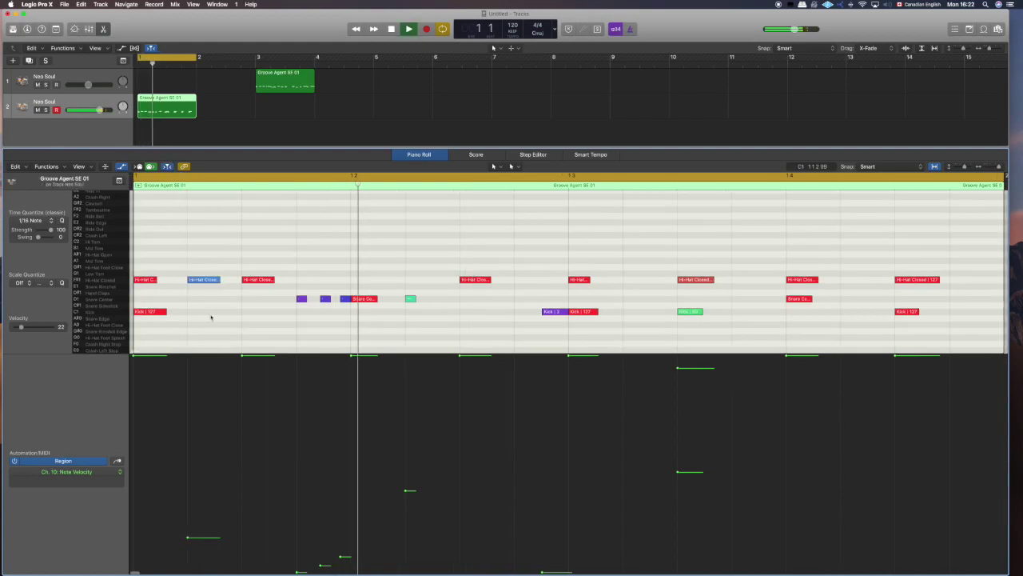
key(space)
Raise the velocity of the soft hi-hat one sixteenth after beat 1 slightly and play the loop
drag(187, 537, 187, 516)
key(space)
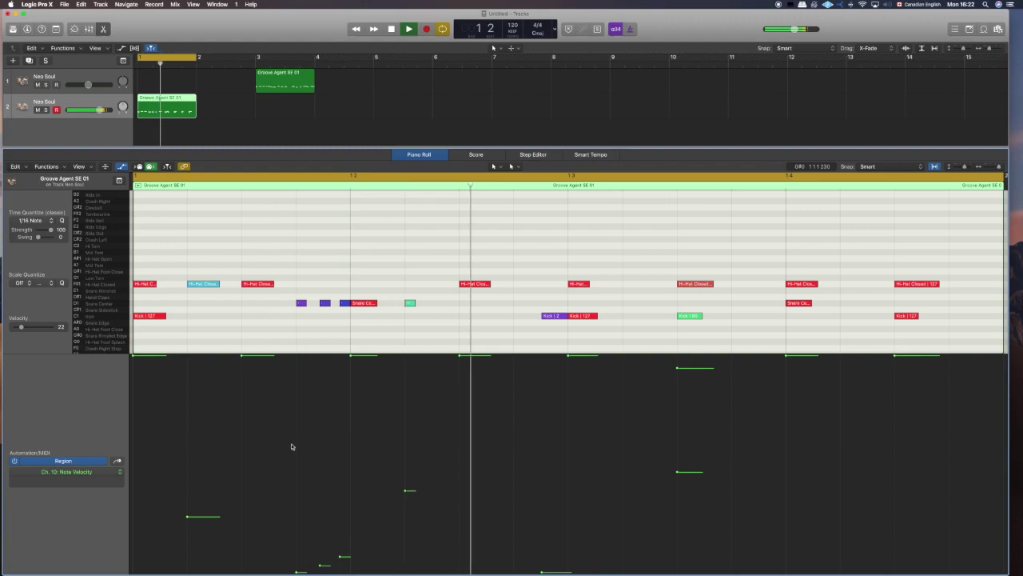
key(space)
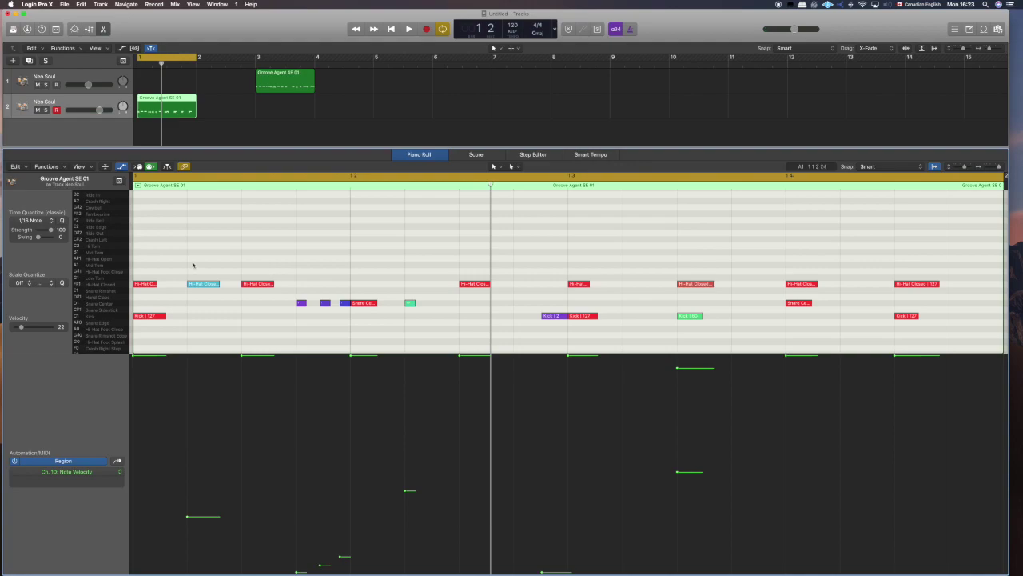
Lower the velocities of the four hi-hats before beat 3 together, bringing the soft one to 17, and check them in playback
key(Left)
drag(245, 260, 284, 320)
drag(142, 258, 159, 289)
drag(243, 250, 279, 312)
drag(462, 248, 494, 301)
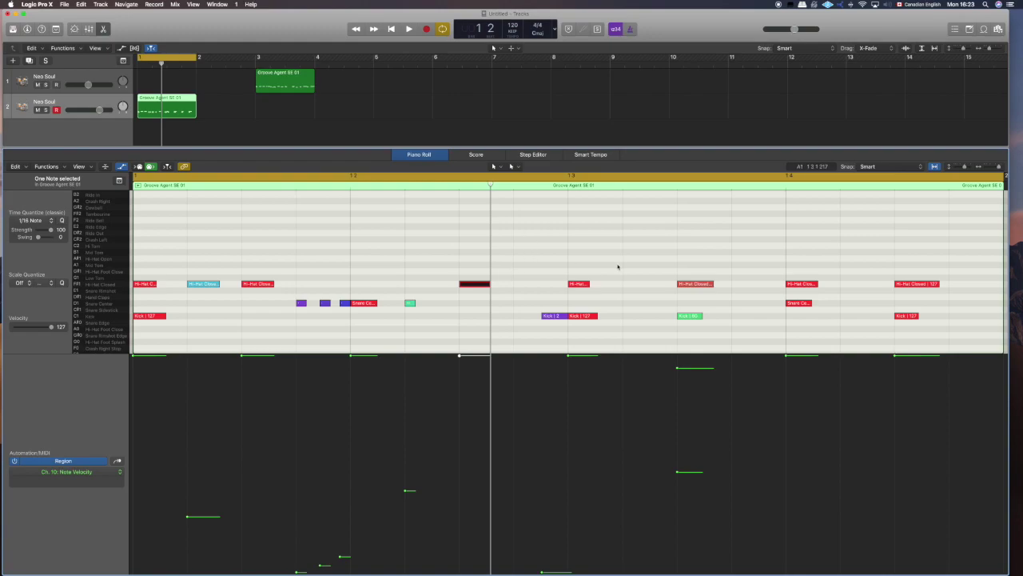
drag(574, 255, 585, 300)
drag(508, 289, 224, 276)
click(411, 334)
key(space)
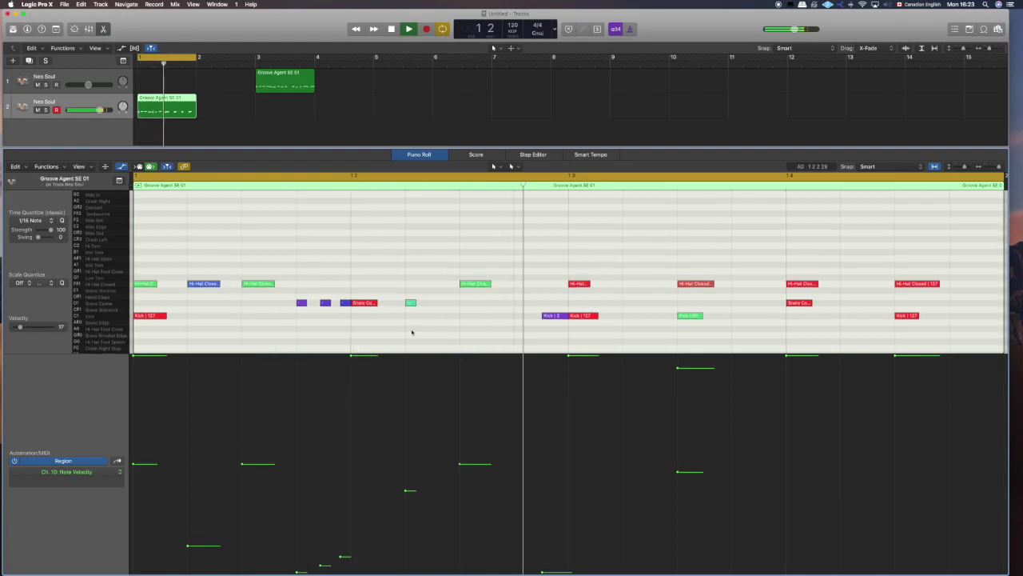
key(space)
Lower the velocities of the last three hi-hats, from an eighth after beat 3 onward, to about 60 and play the loop
drag(697, 284, 921, 289)
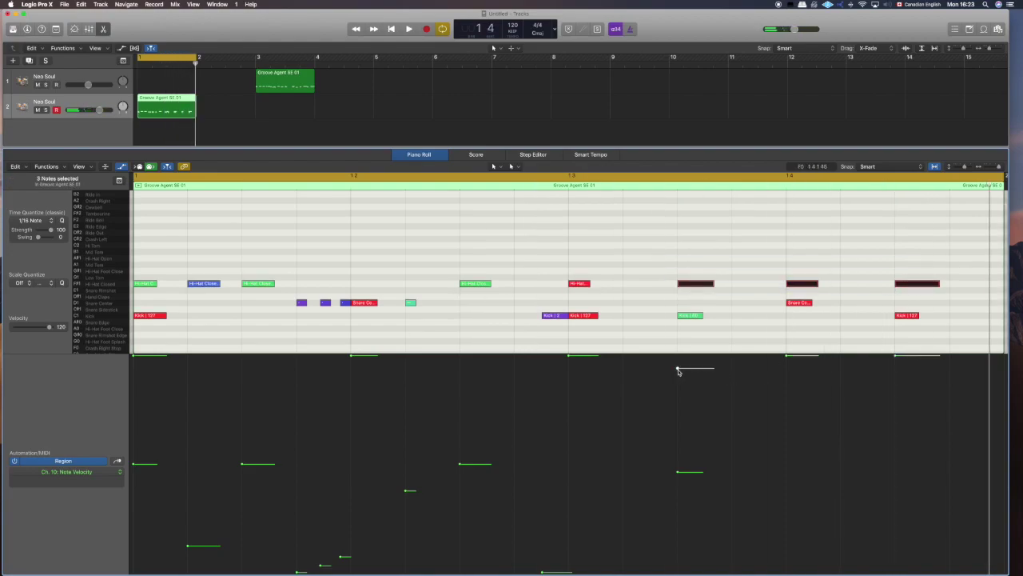
drag(678, 368, 673, 419)
click(641, 320)
key(space)
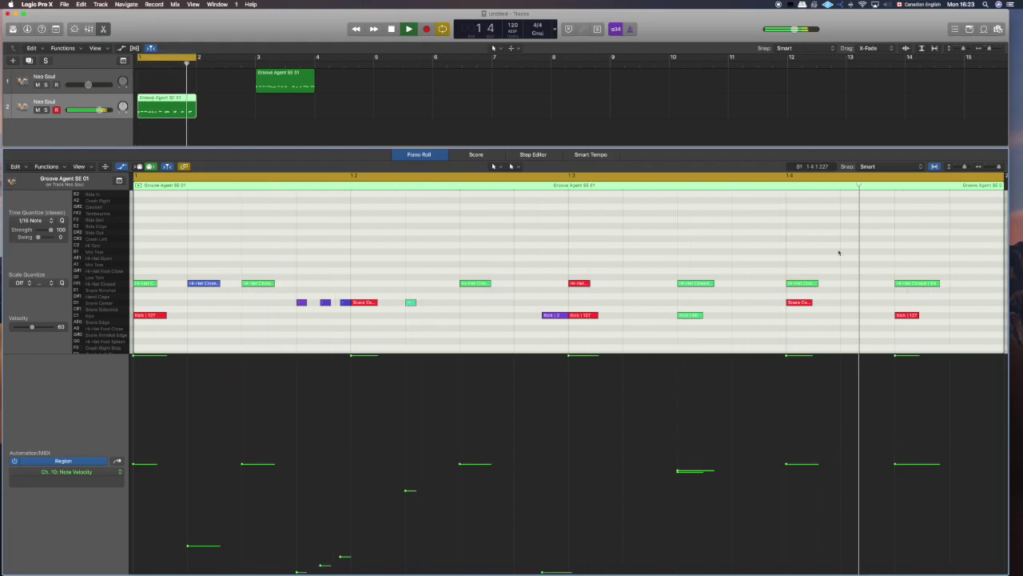
key(space)
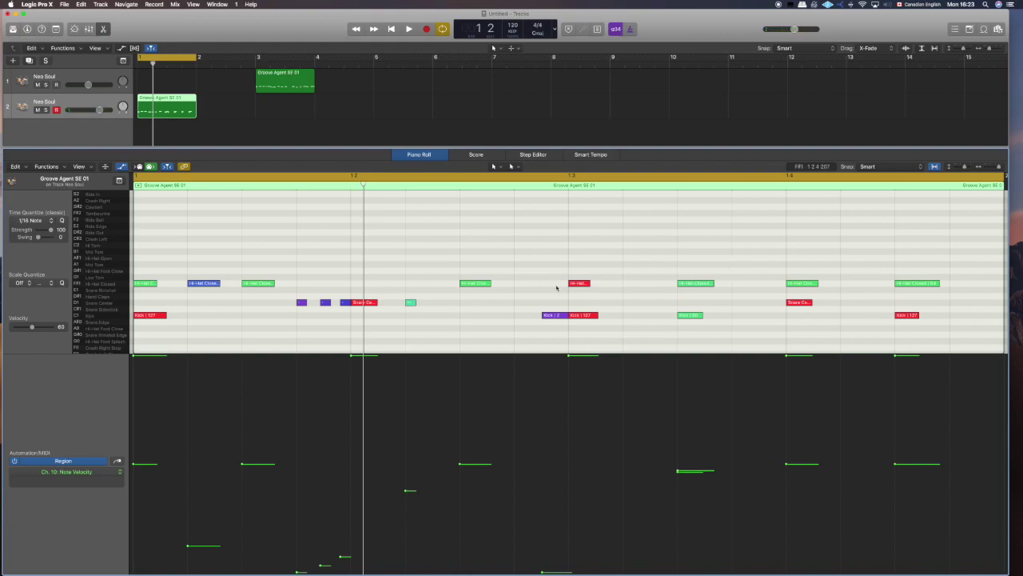
Lower the beat 3 hi-hat's velocity to about 60, raise the hi-hat an eighth after beat 3 to 127, and play the loop
click(581, 283)
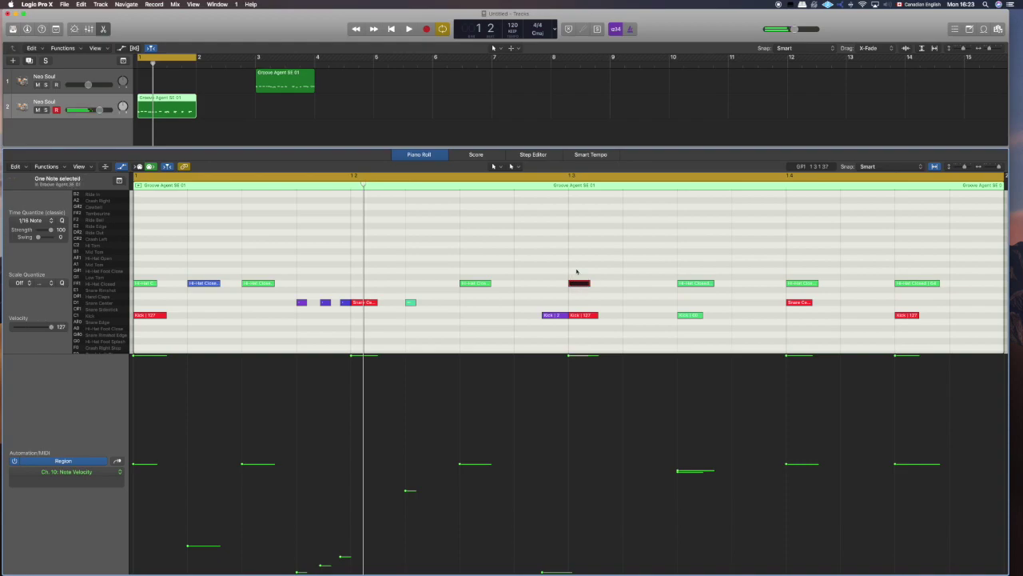
click(687, 285)
click(676, 456)
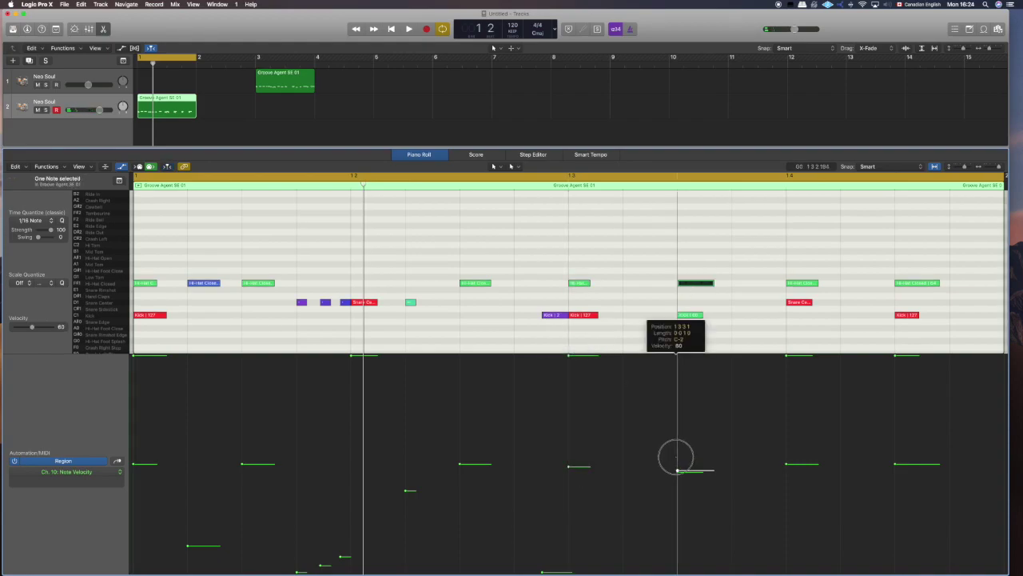
drag(677, 469, 661, 320)
click(622, 240)
key(space)
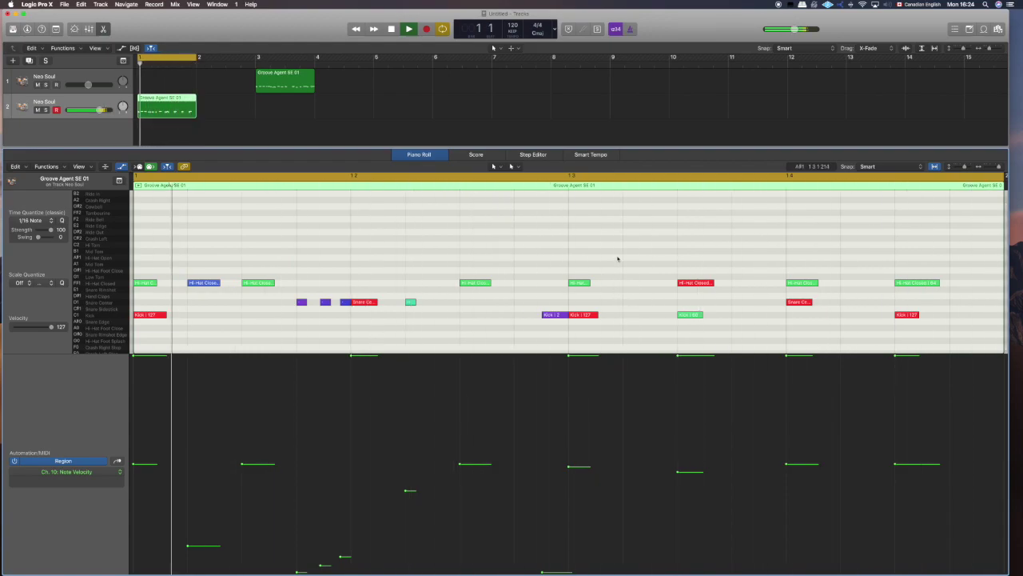
key(space)
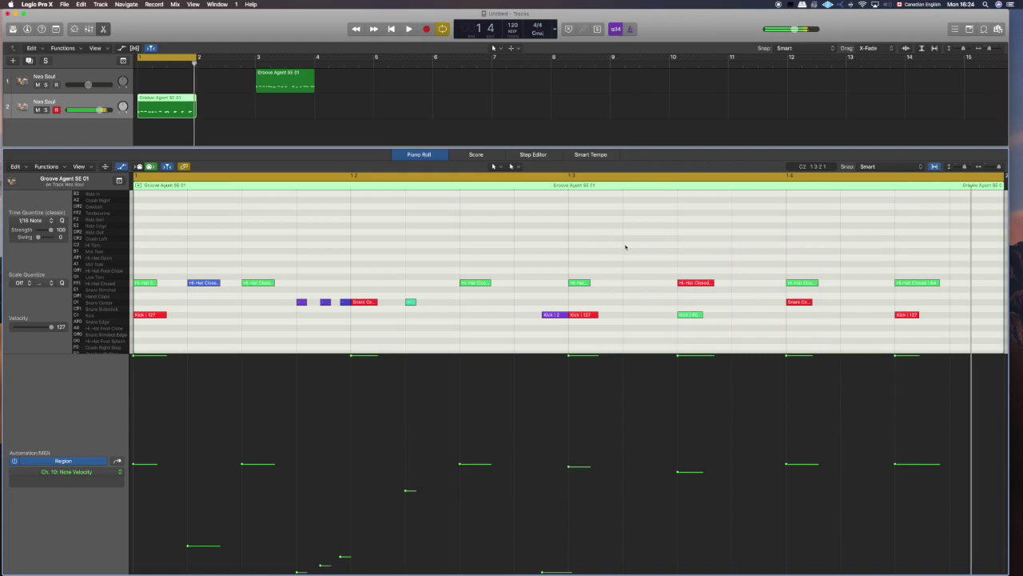
Move the hi-hat an eighth after beat 3 down to the Hi-Hat Foot Splash row (G0) and play the loop
drag(658, 218, 725, 336)
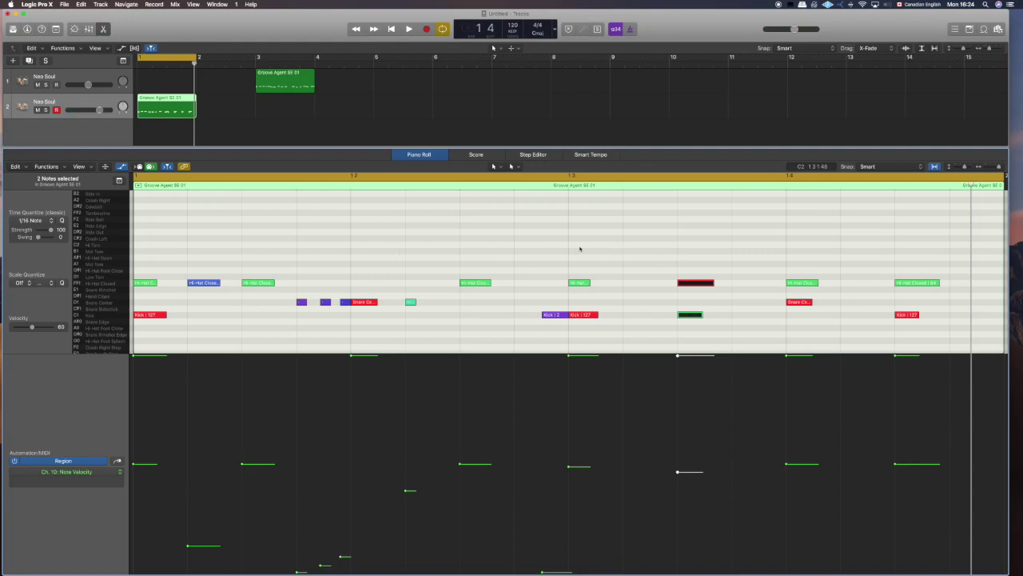
scroll(714, 259, down, 1)
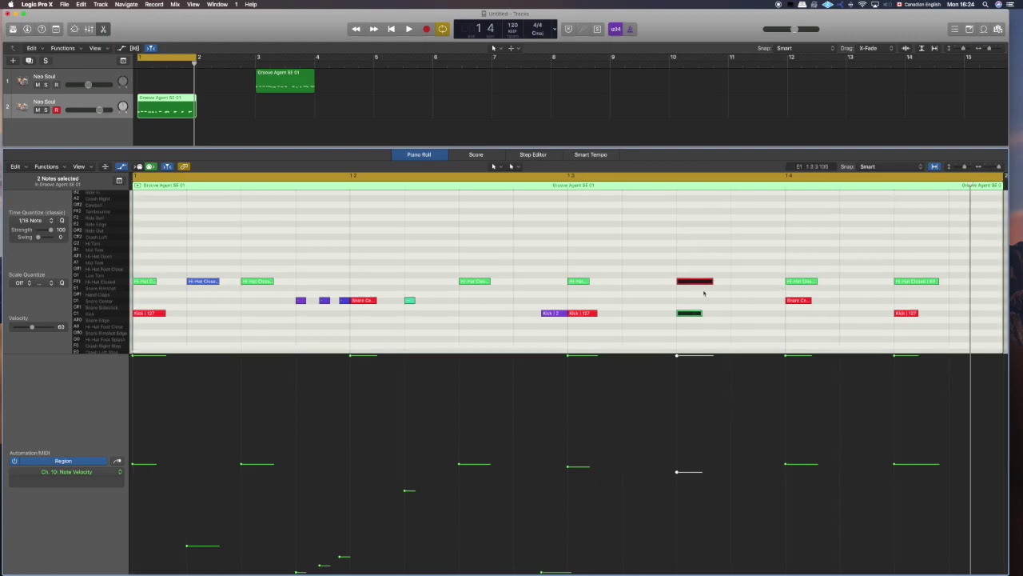
drag(694, 283, 695, 340)
key(alt+e)
click(662, 255)
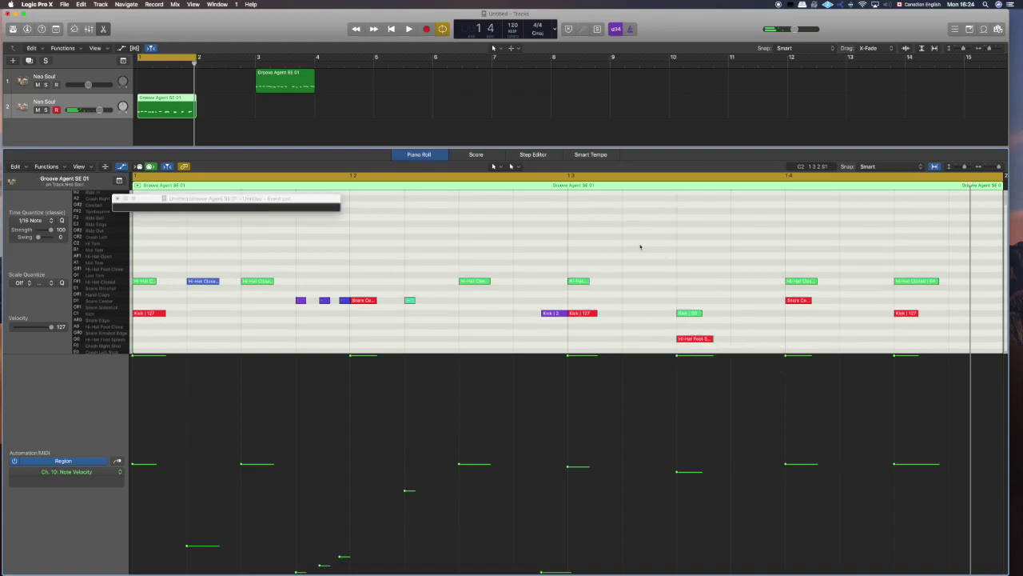
key(space)
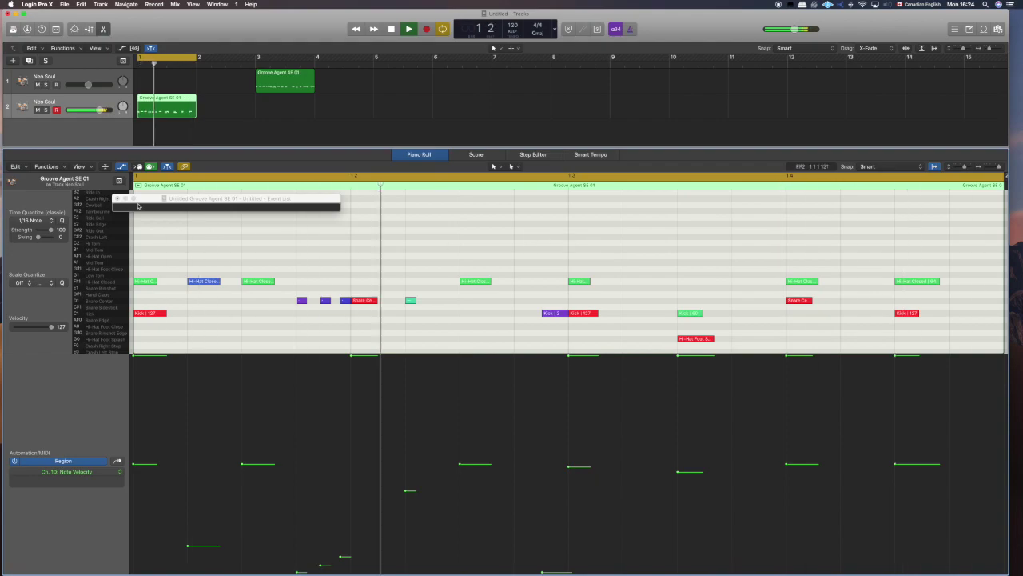
key(alt+e)
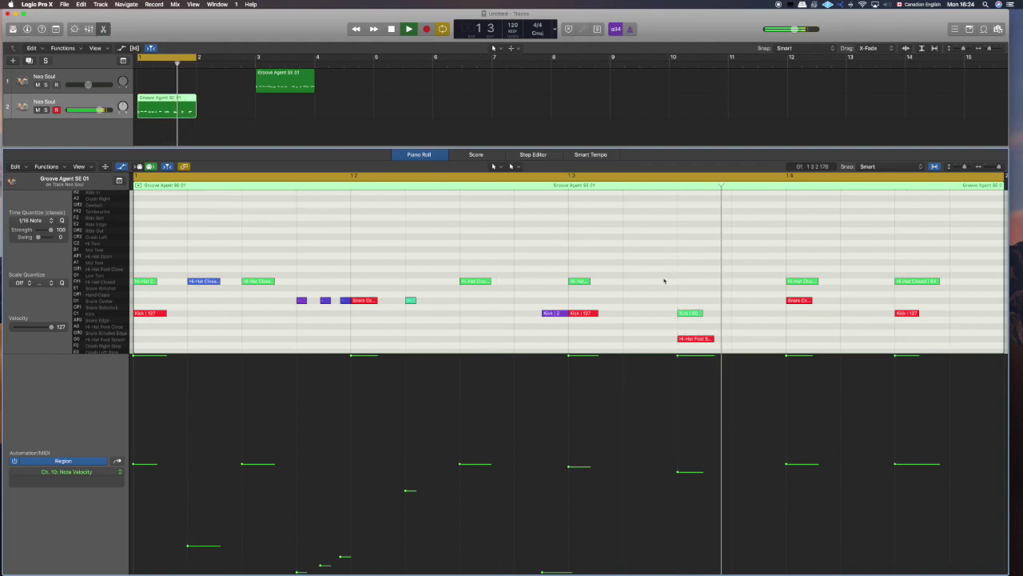
key(space)
Copy the foot splash note one sixteenth later onto the Hi-Hat Foot Close row (A0) and play the loop
click(688, 339)
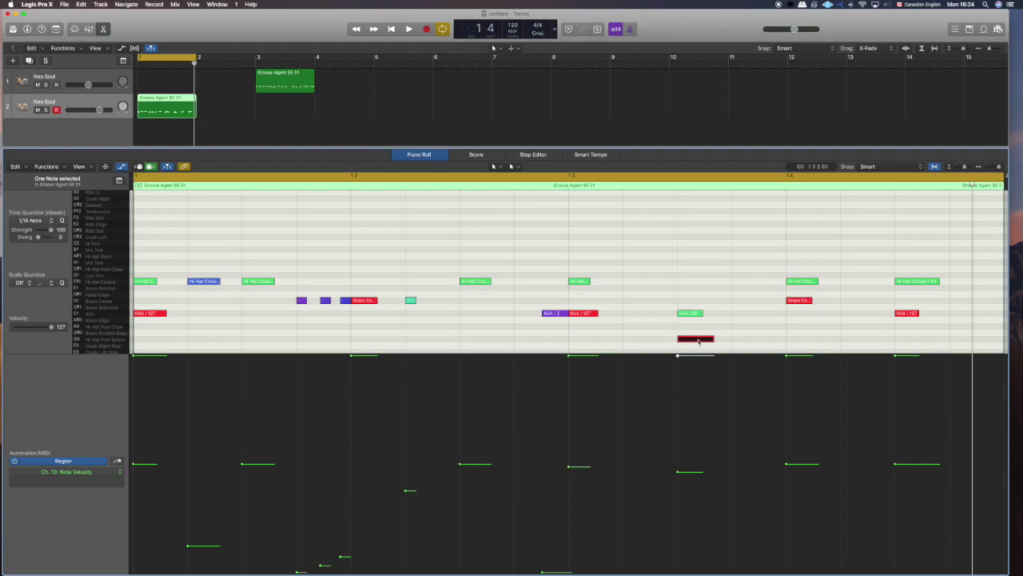
mouse_move(697, 340)
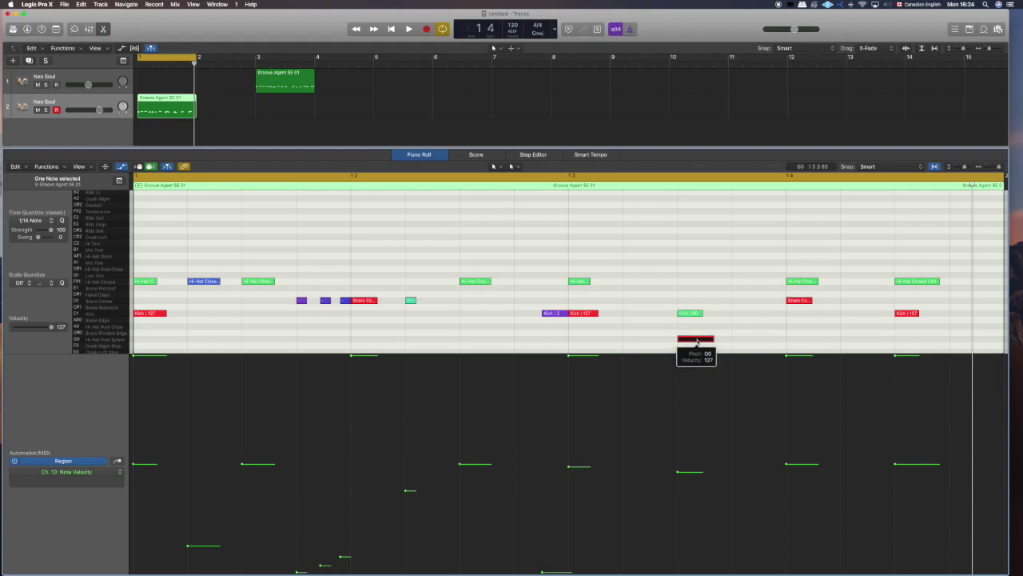
drag(697, 342, 751, 326)
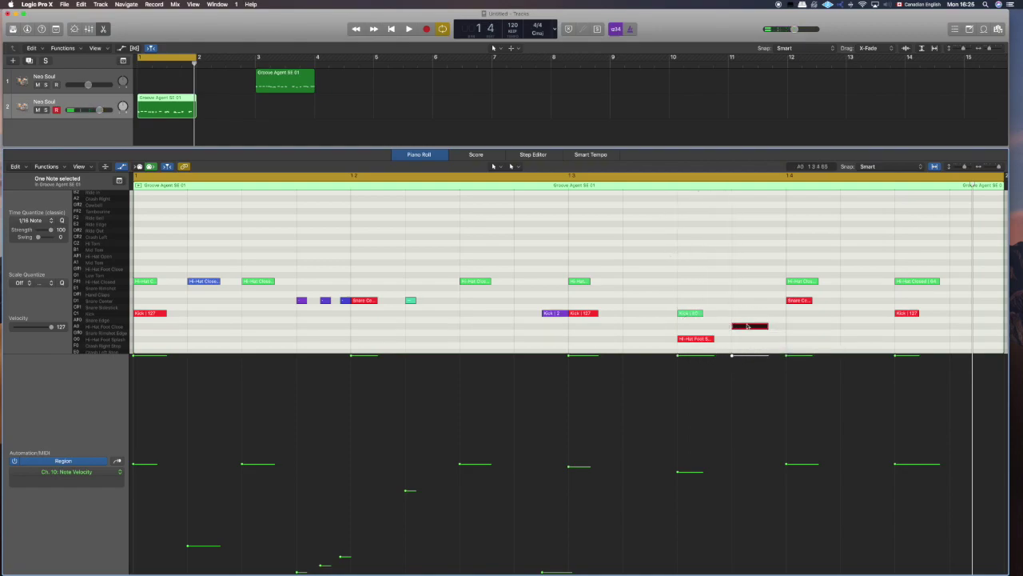
key(space)
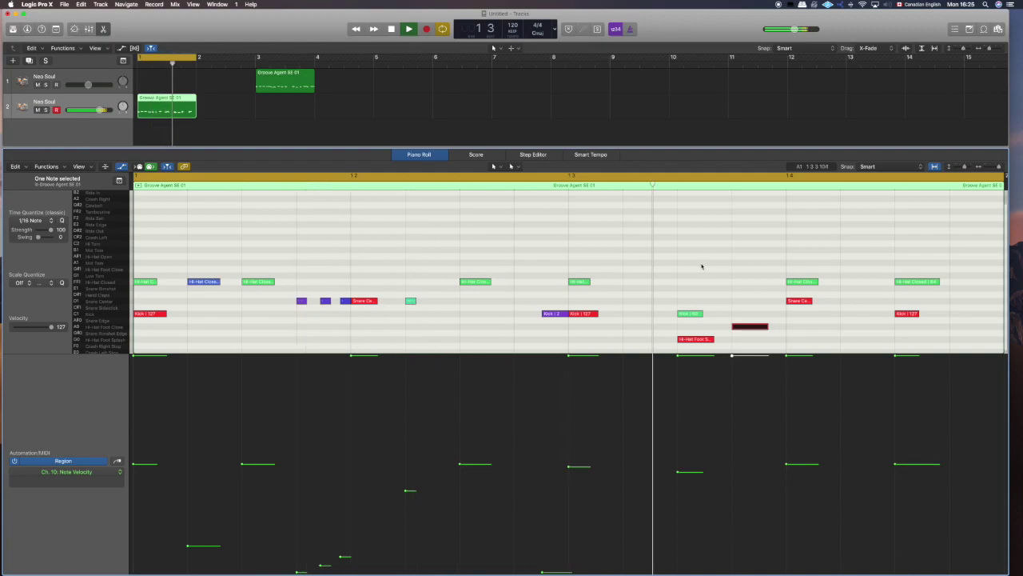
click(748, 328)
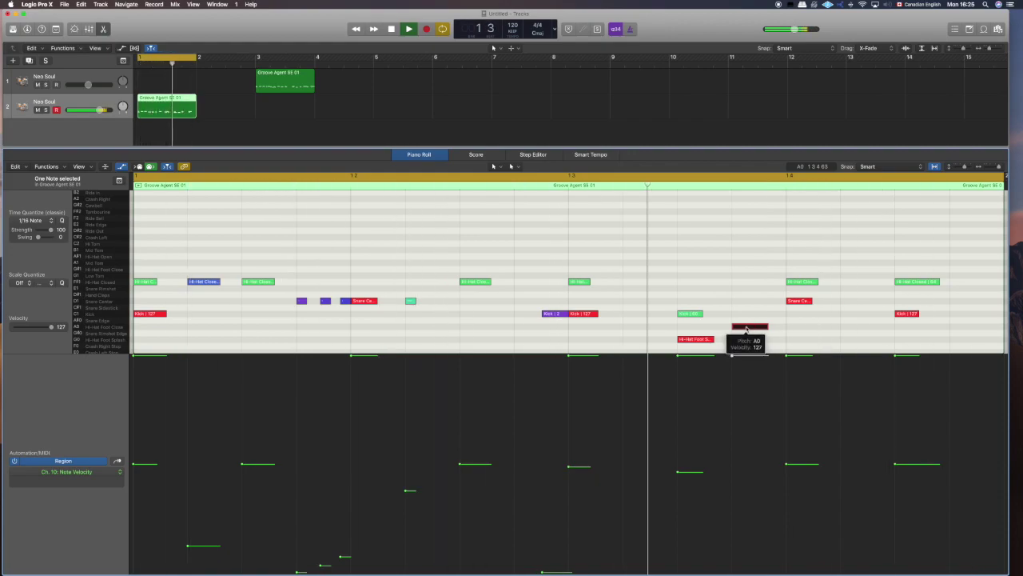
key(space)
Lower the velocity of the Hi-Hat Foot Close note before beat 4 to about 15 and play the loop
click(750, 328)
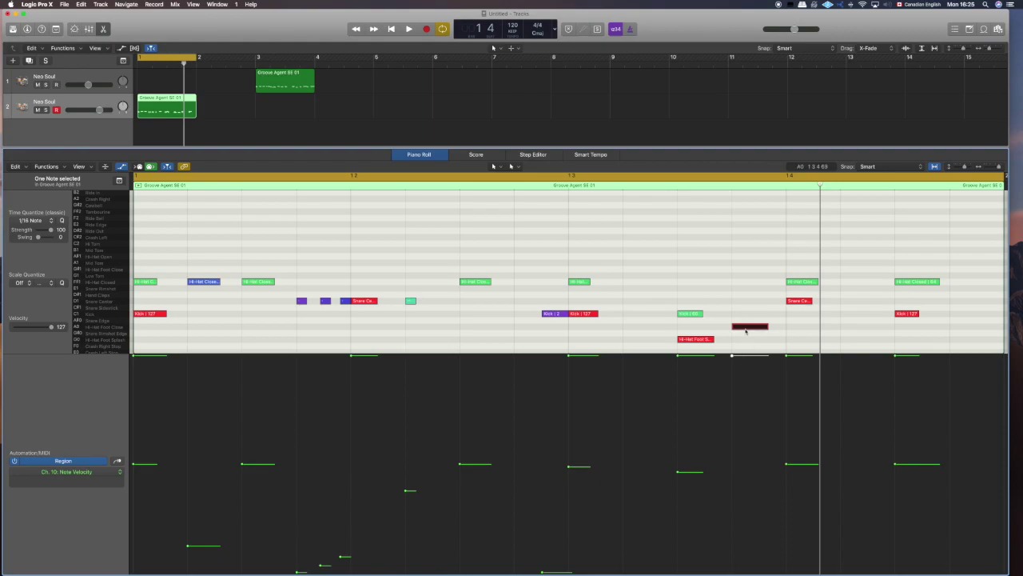
drag(734, 358, 749, 549)
key(space)
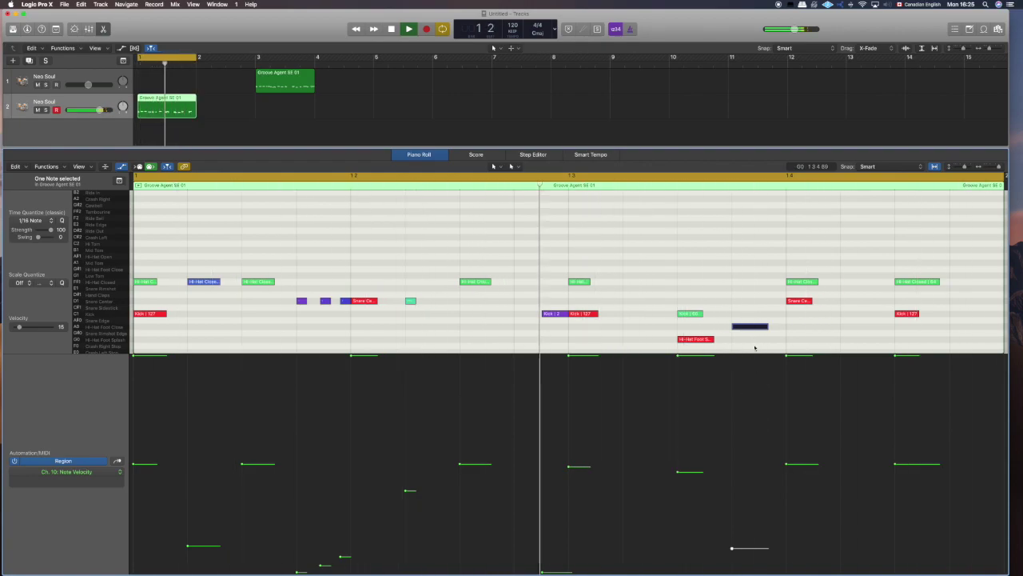
Copy the foot splash note to the Low Tom row one sixteenth after beat 4 and play the loop
scroll(752, 341, right, 1)
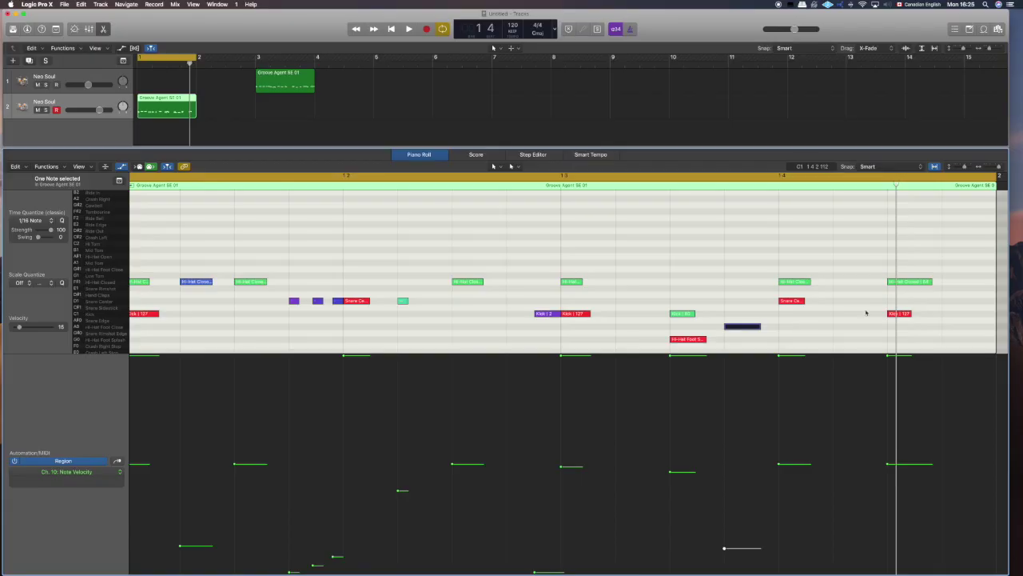
click(745, 328)
click(694, 340)
drag(692, 339, 858, 277)
key(space)
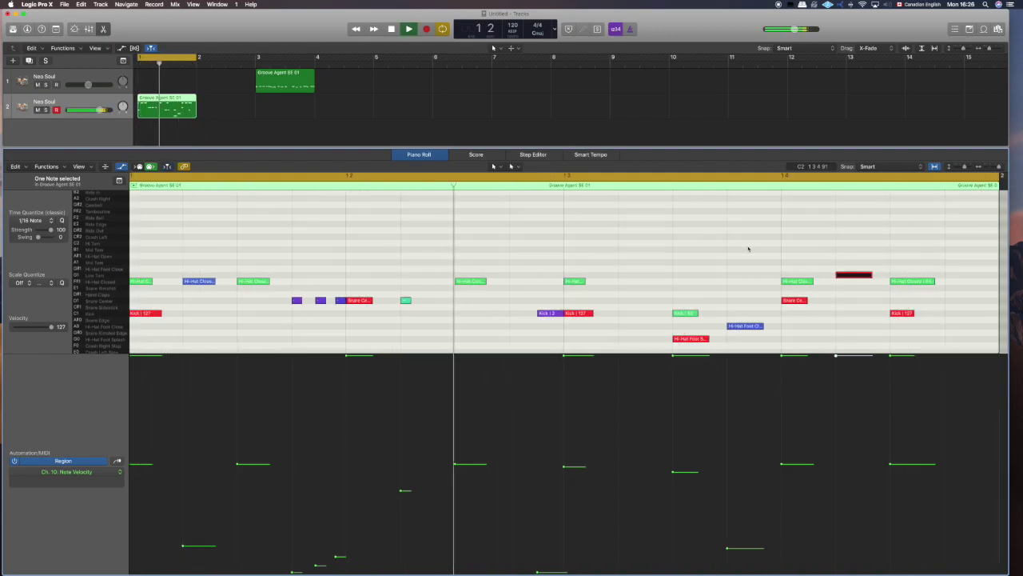
key(space)
drag(847, 244, 859, 322)
drag(697, 228, 799, 244)
drag(697, 229, 946, 346)
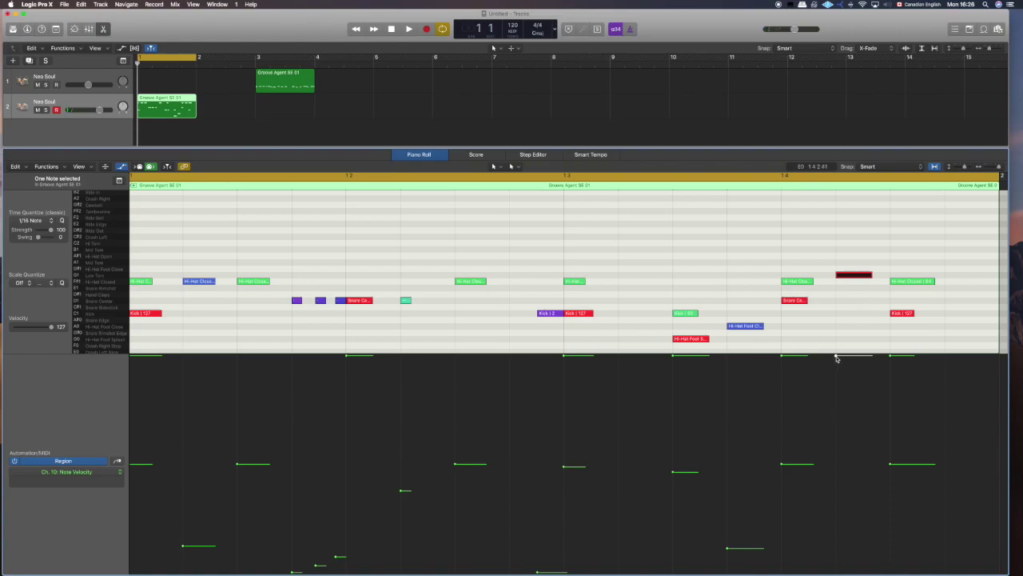
Lower the velocity of the low tom one sixteenth after beat 4 to 34 and play the loop
scroll(837, 358, up, 2)
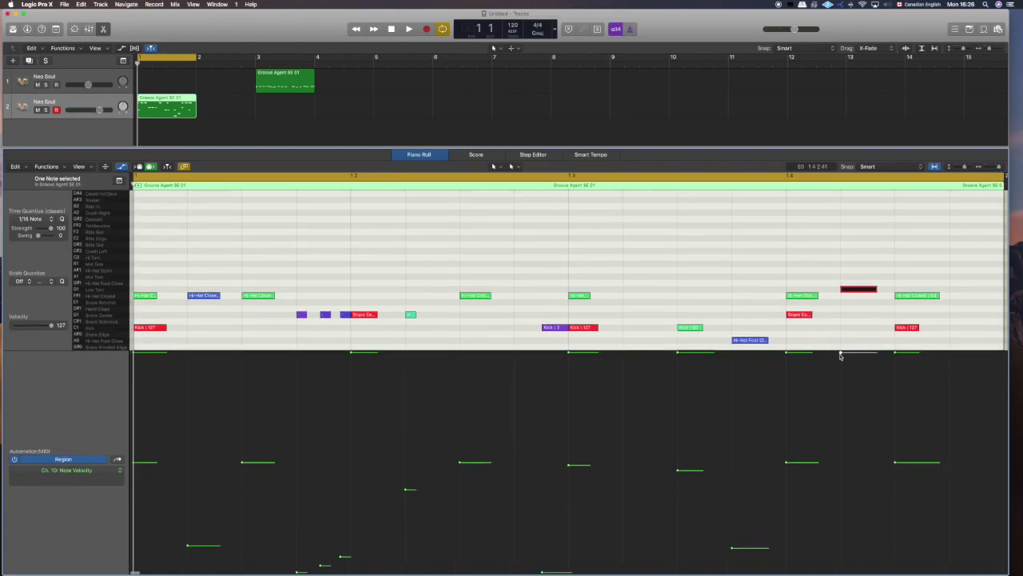
drag(841, 354, 841, 514)
key(space)
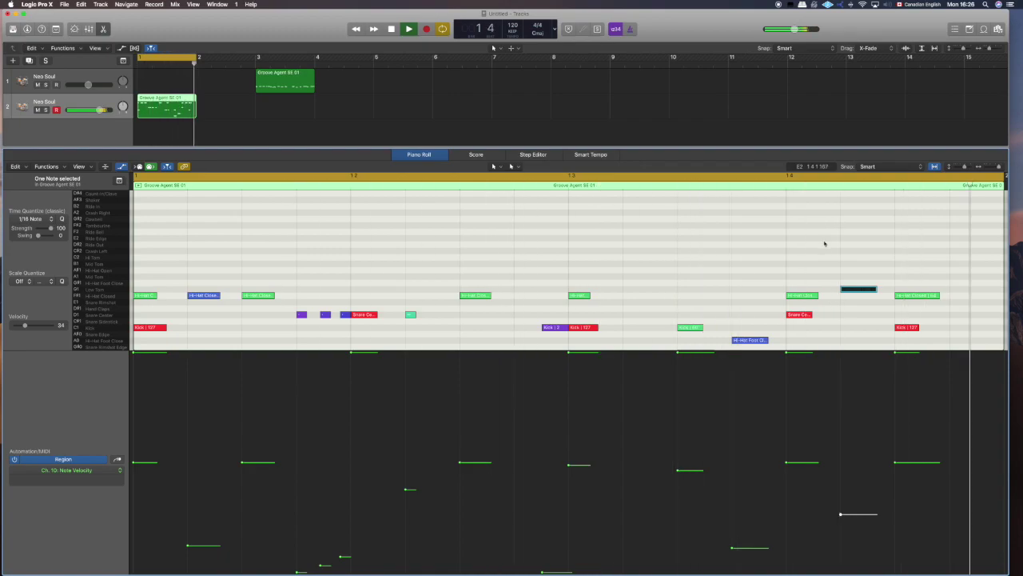
key(space)
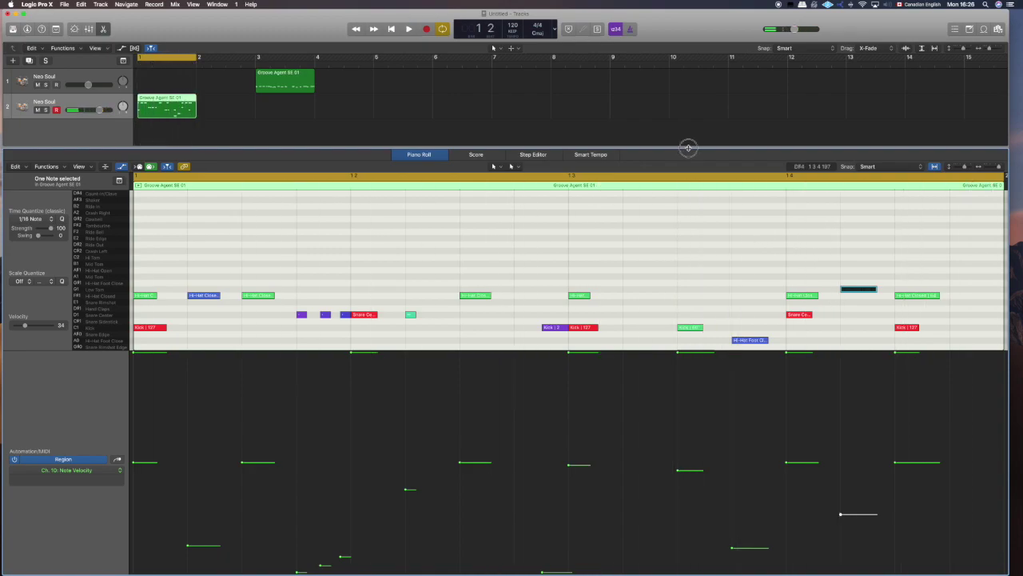
Enlarge the Piano Roll area slightly and bring the lower drum rows into view
drag(686, 147, 687, 136)
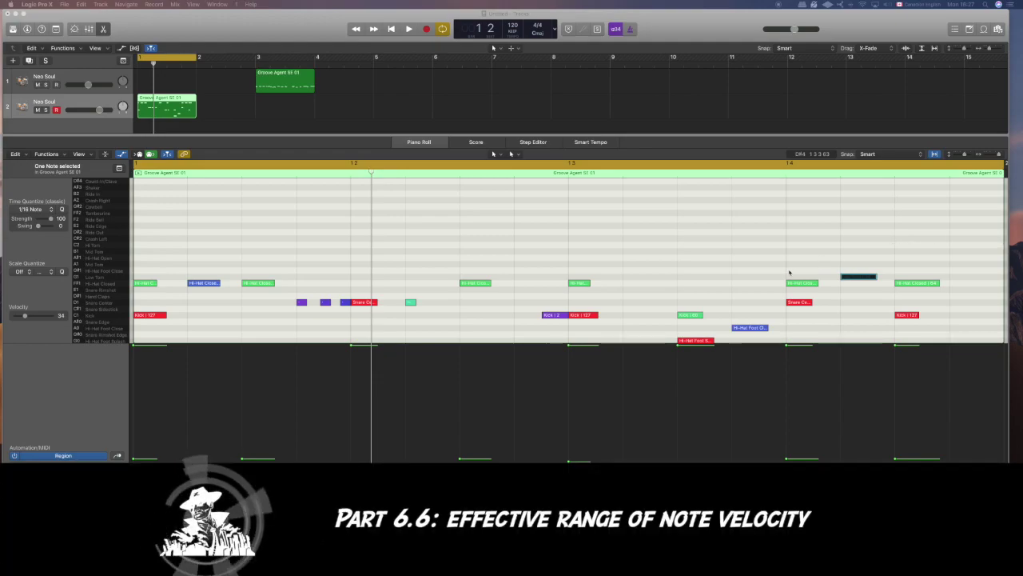
scroll(480, 276, down, 2)
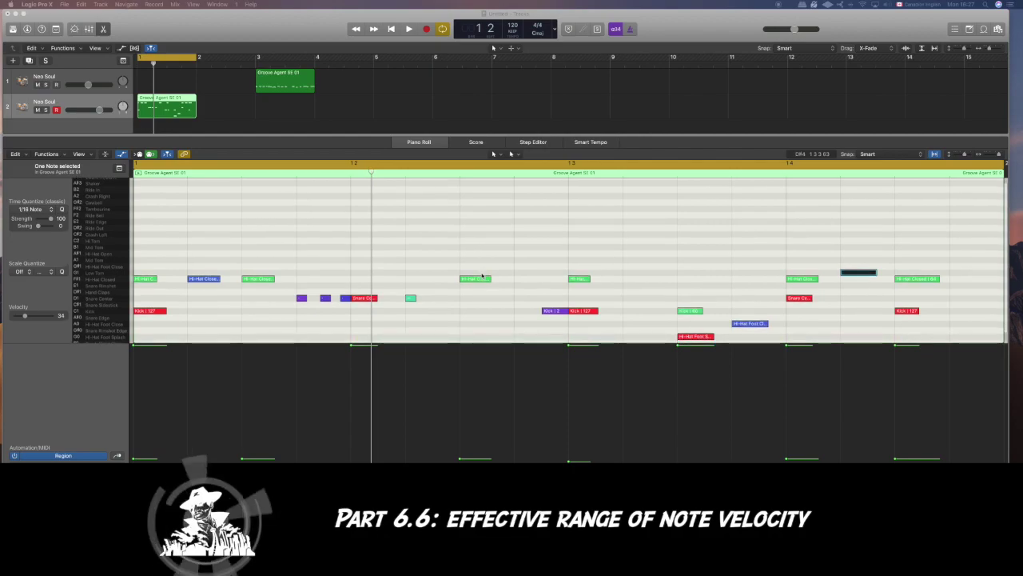
scroll(482, 275, down, 1)
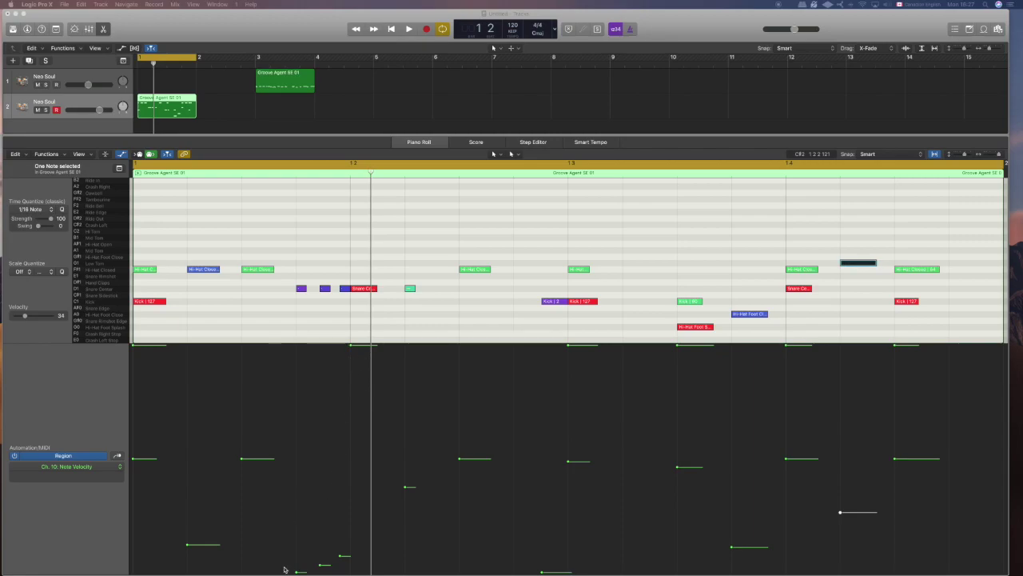
Lower the velocities of the three ghost snares before beat 2 to 1 and play the loop
drag(299, 564, 297, 573)
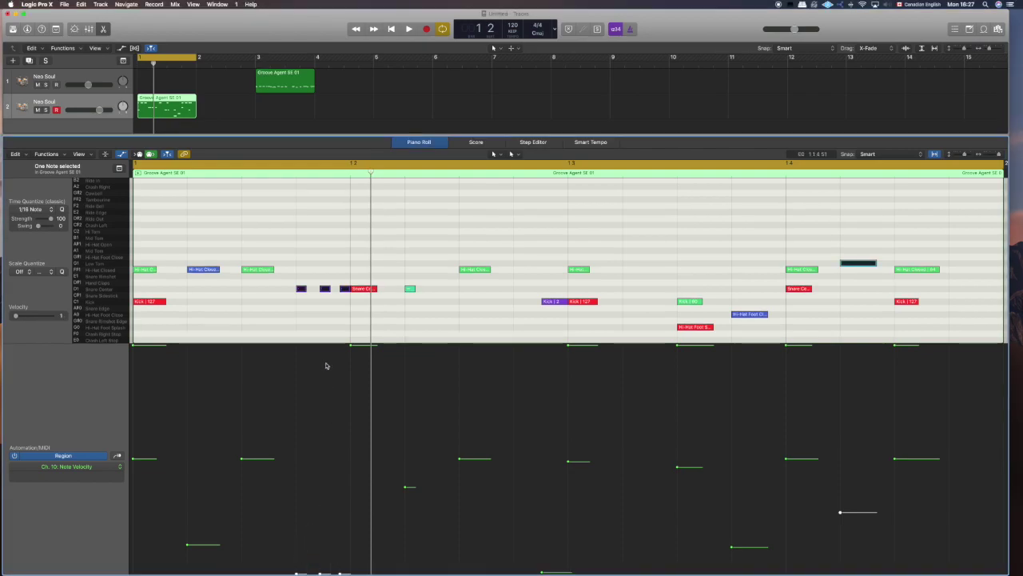
click(316, 323)
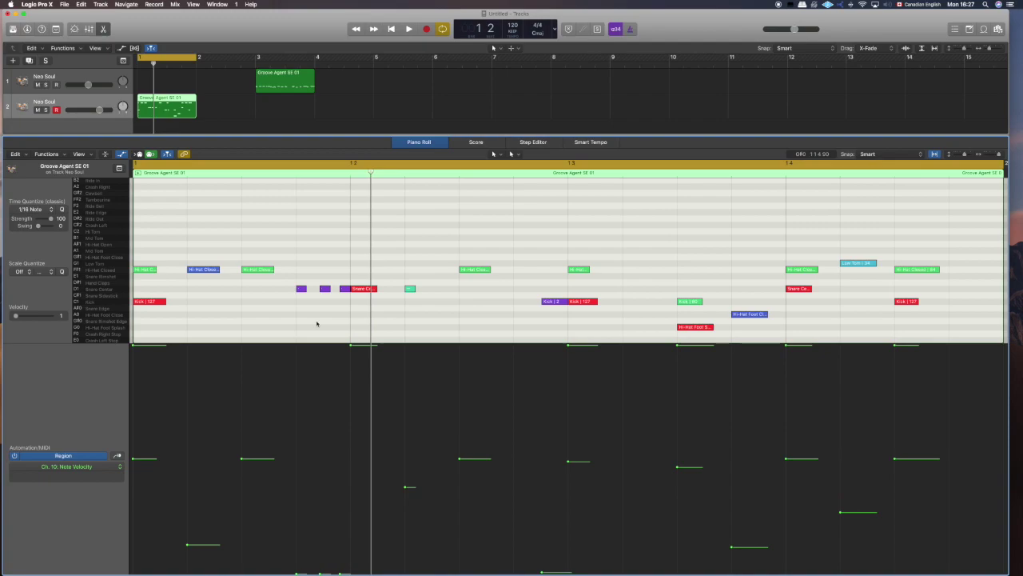
key(space)
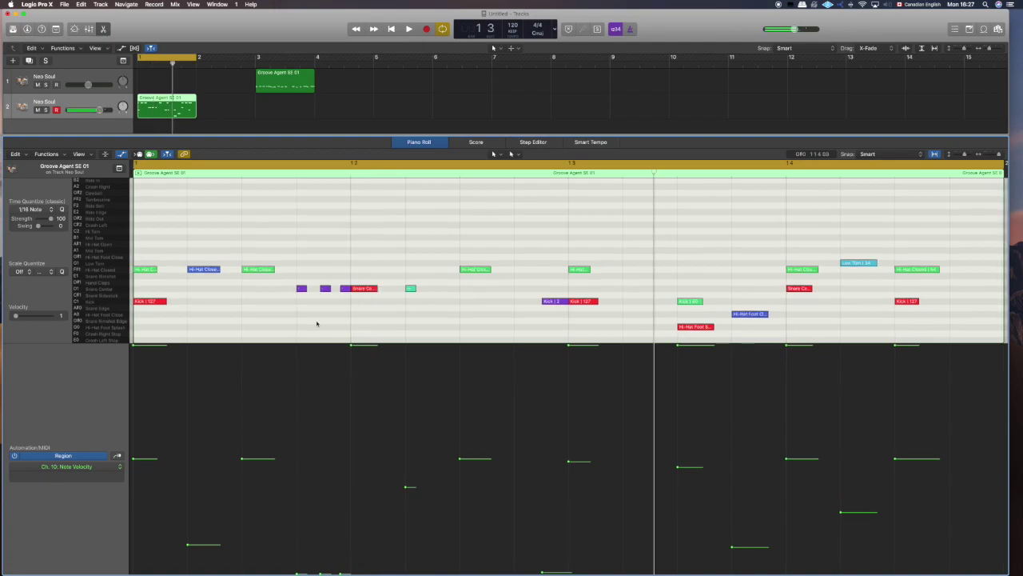
Delete the three ghost snares before beat 2 and play the loop without them
drag(297, 276, 350, 304)
scroll(328, 326, right, 2)
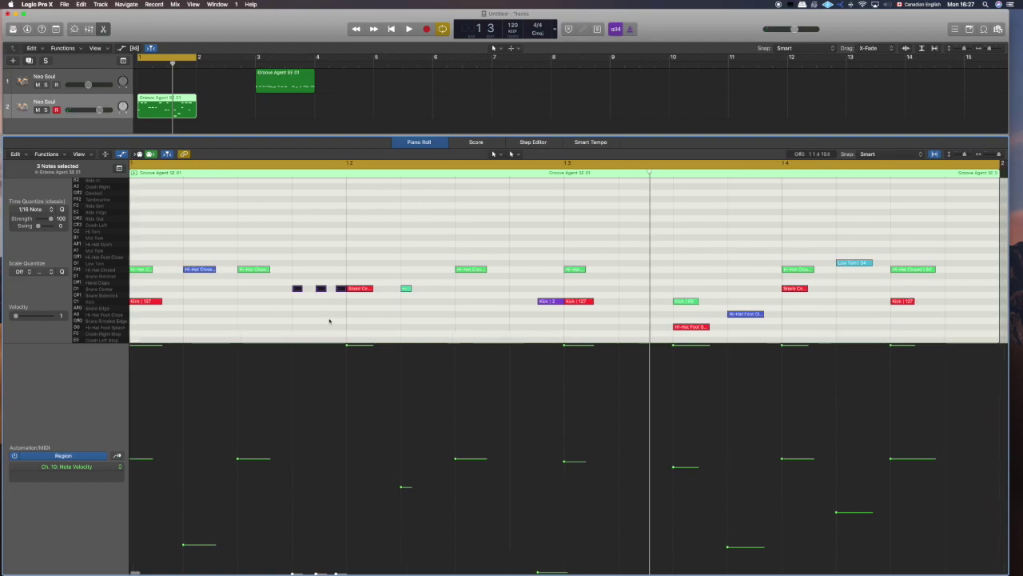
key(Delete)
key(space)
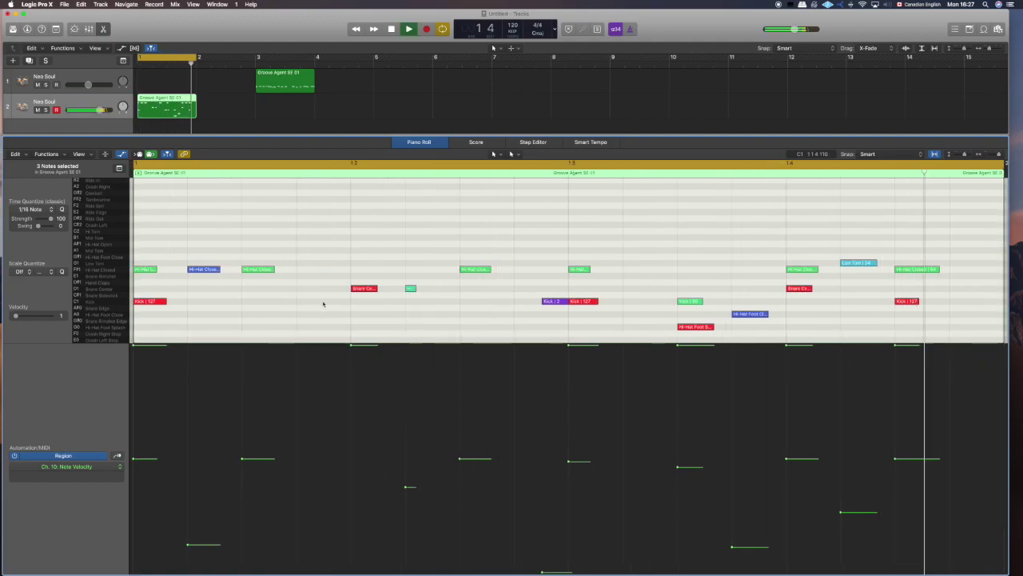
Undo the deletion of the three ghost snares, listen to the loop and clear the note selection
key(super+z)
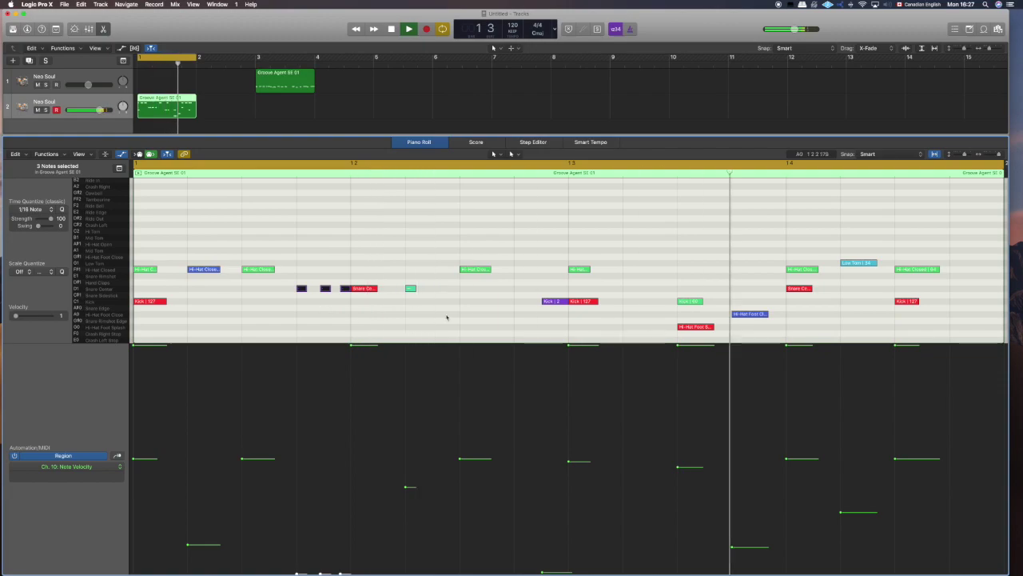
key(space)
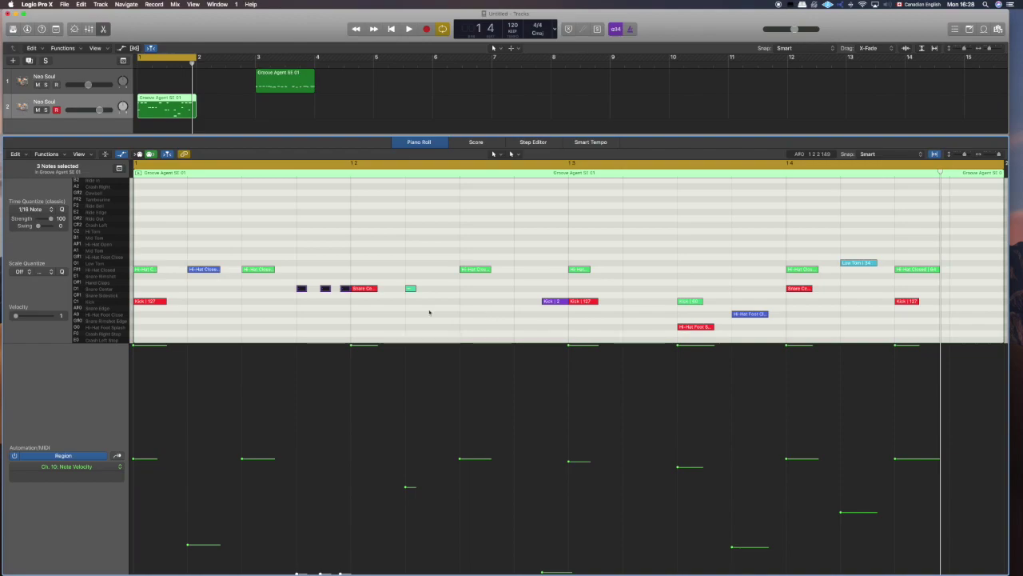
click(351, 307)
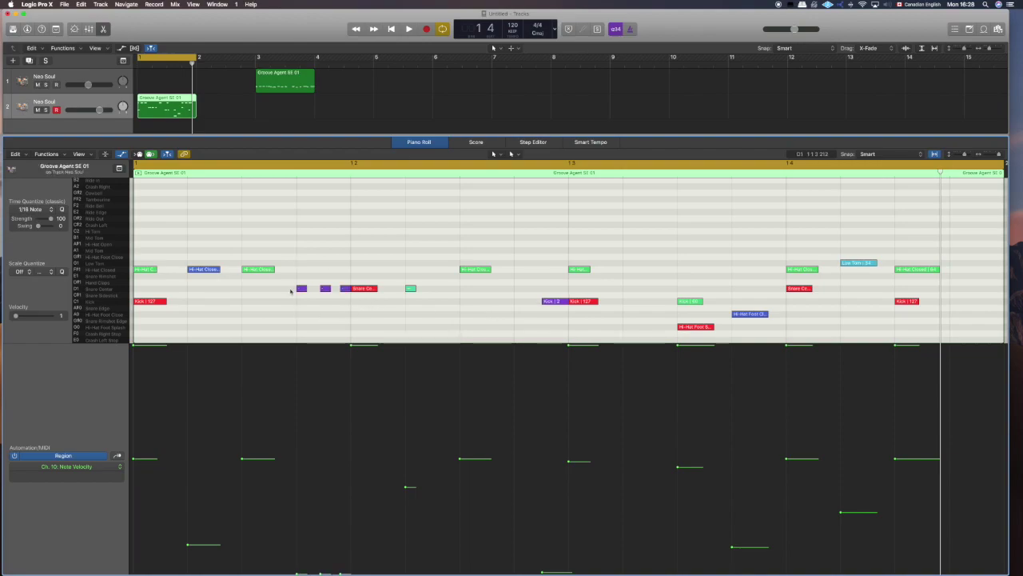